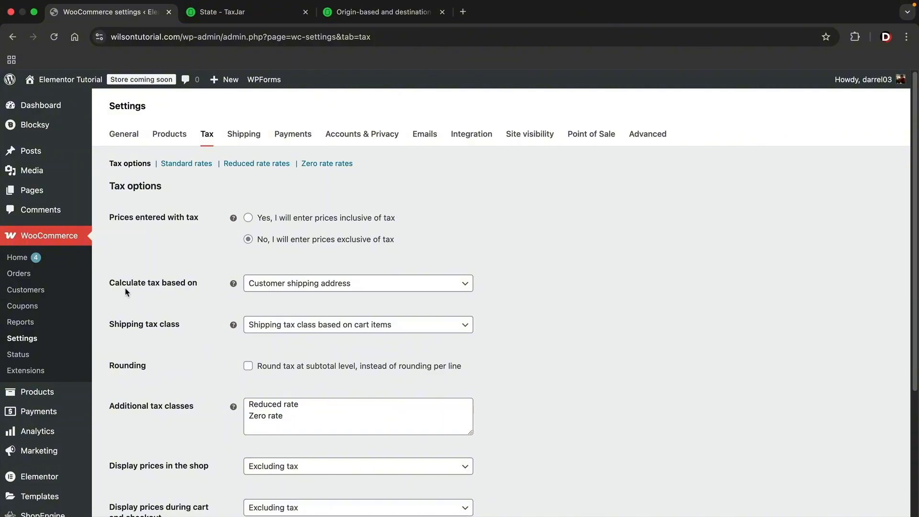
Set the tax calculation to be based on the shop base address
left_click(290, 284)
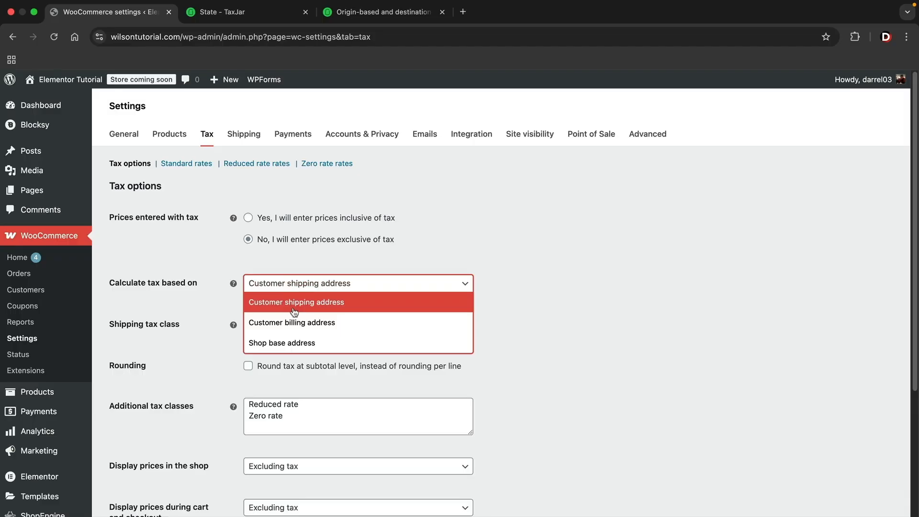
left_click(298, 344)
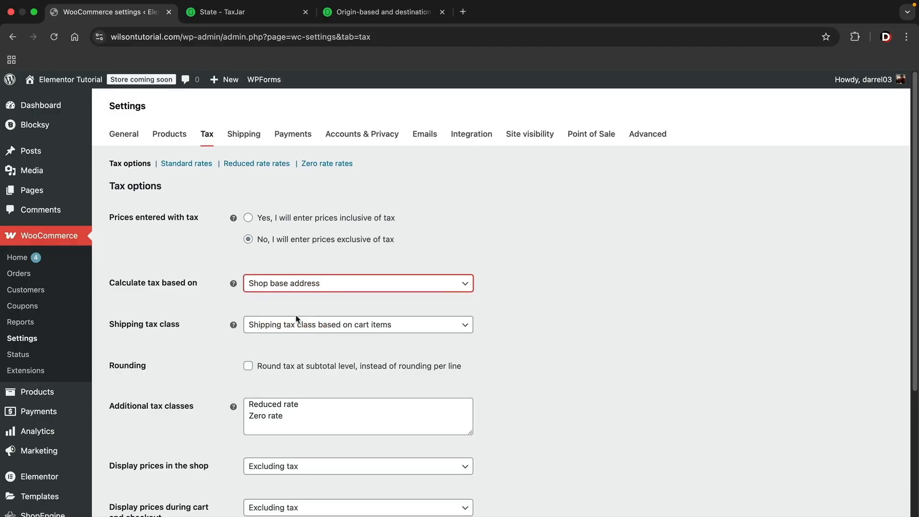
Read TaxJar's list of origin-based sales tax states and check California on its state sales tax map
left_click(386, 14)
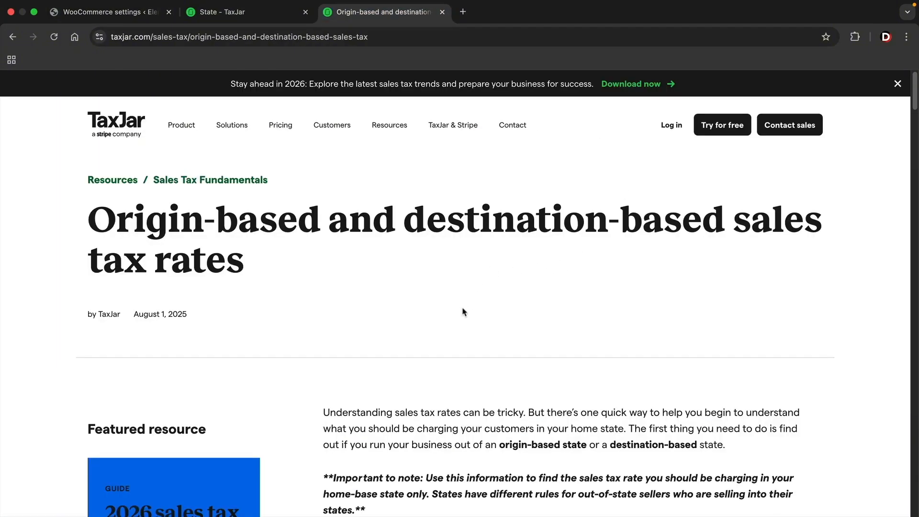
scroll(464, 312, "down", 12)
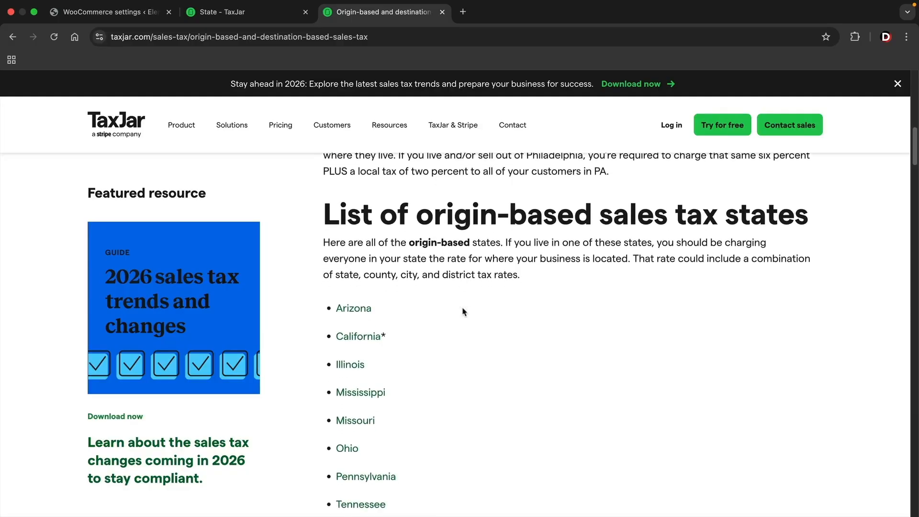
scroll(463, 313, "down", 5)
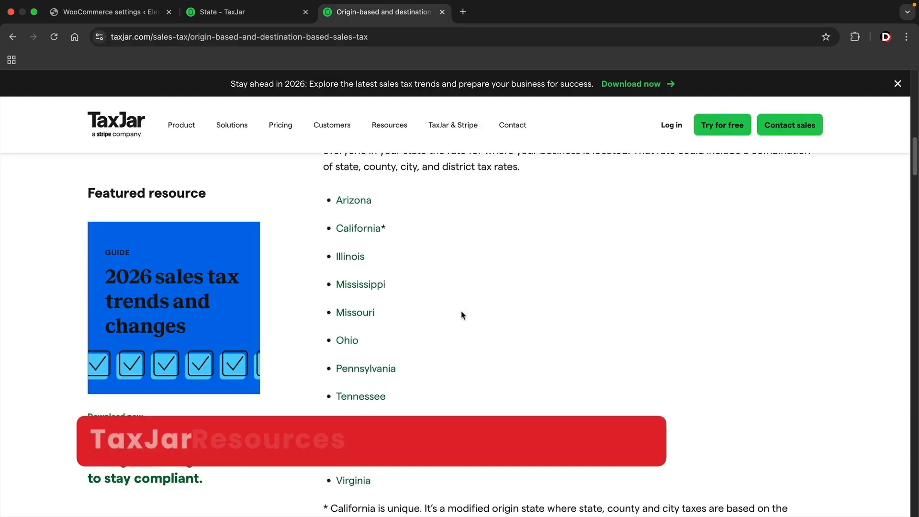
scroll(462, 315, "up", 4)
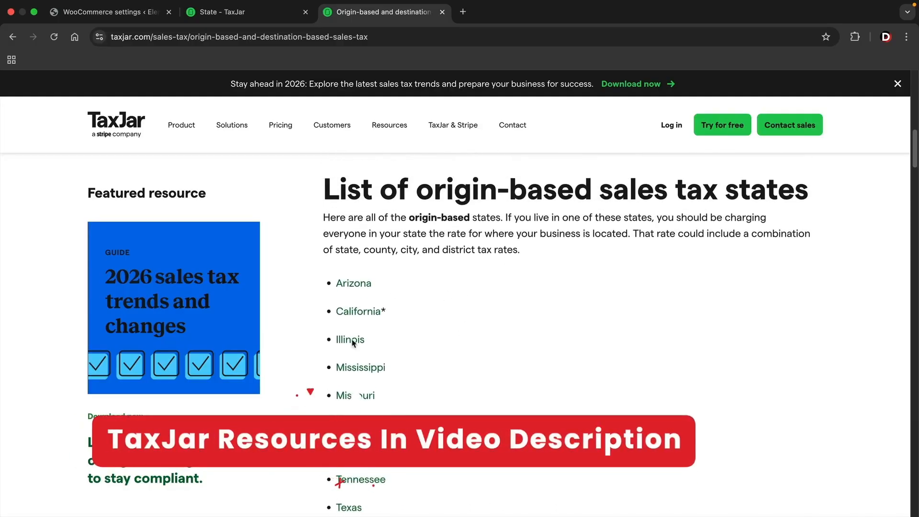
left_click_drag(415, 191, 592, 194)
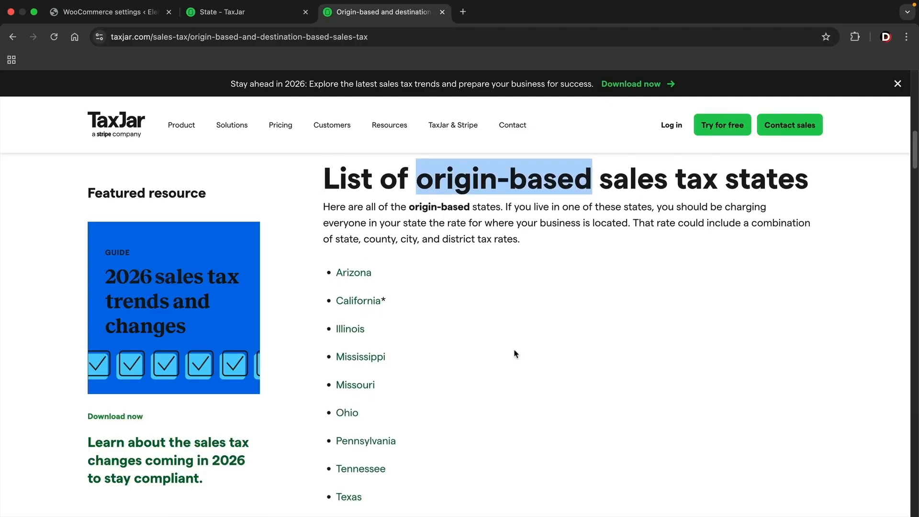
scroll(515, 353, "down", 1)
scroll(374, 282, "down", 1)
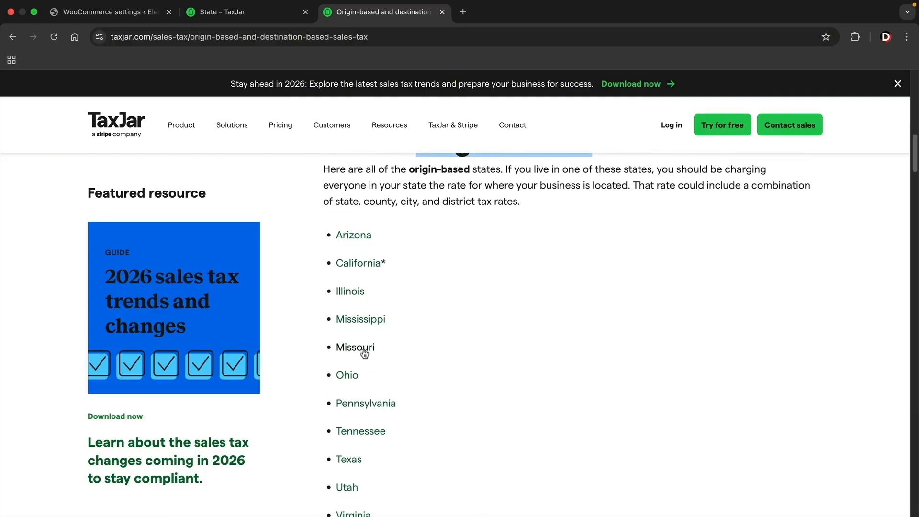
scroll(352, 376, "down", 1)
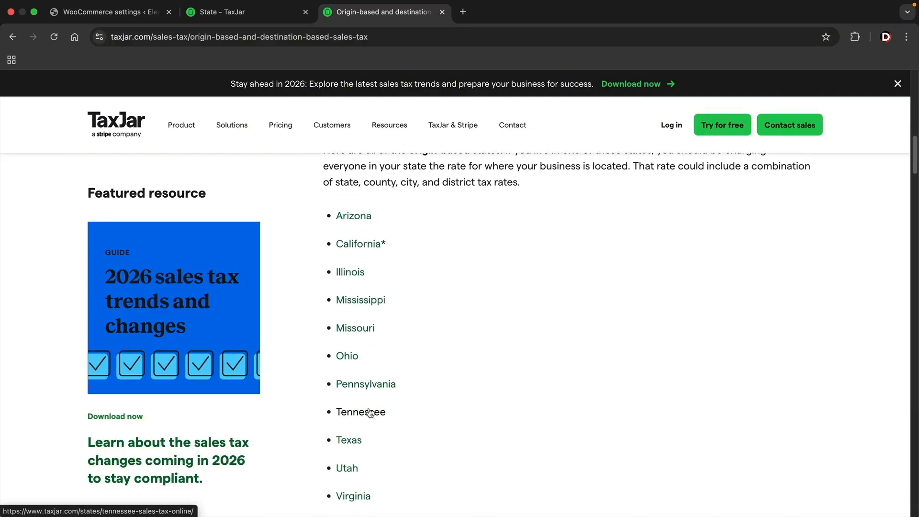
scroll(371, 414, "down", 1)
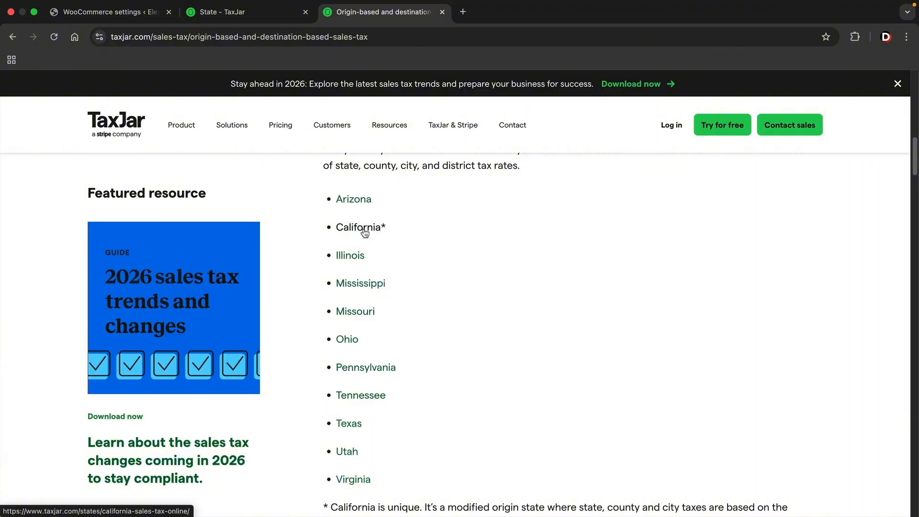
left_click(268, 20)
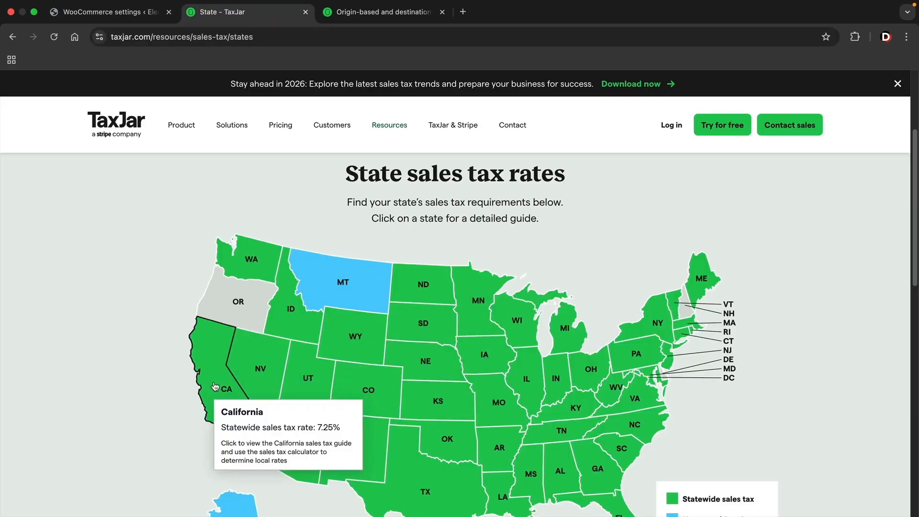
left_click(110, 11)
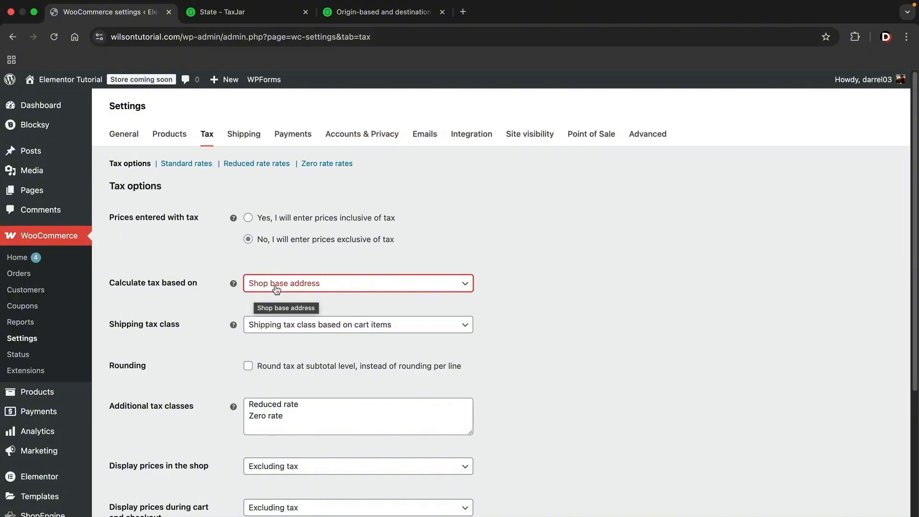
Read the list of destination-based sales tax states in the TaxJar article
left_click(378, 12)
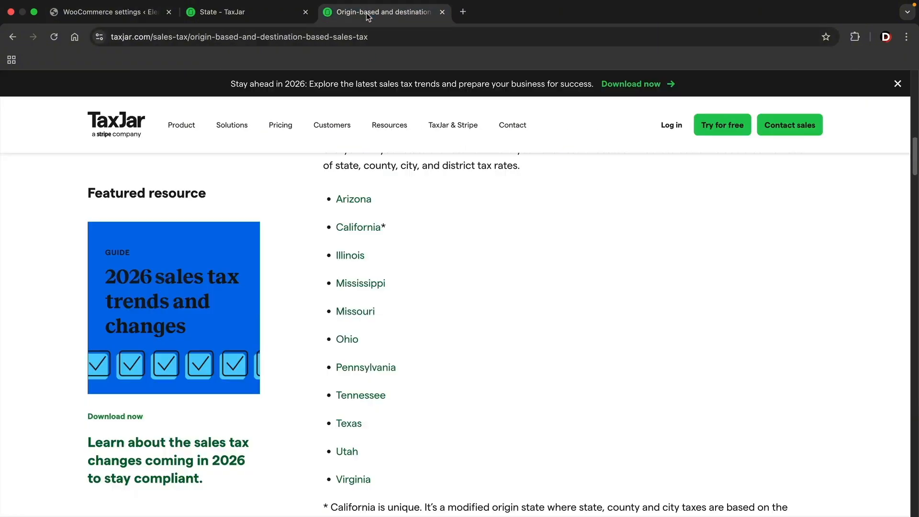
scroll(485, 282, "down", 6)
scroll(484, 282, "down", 7)
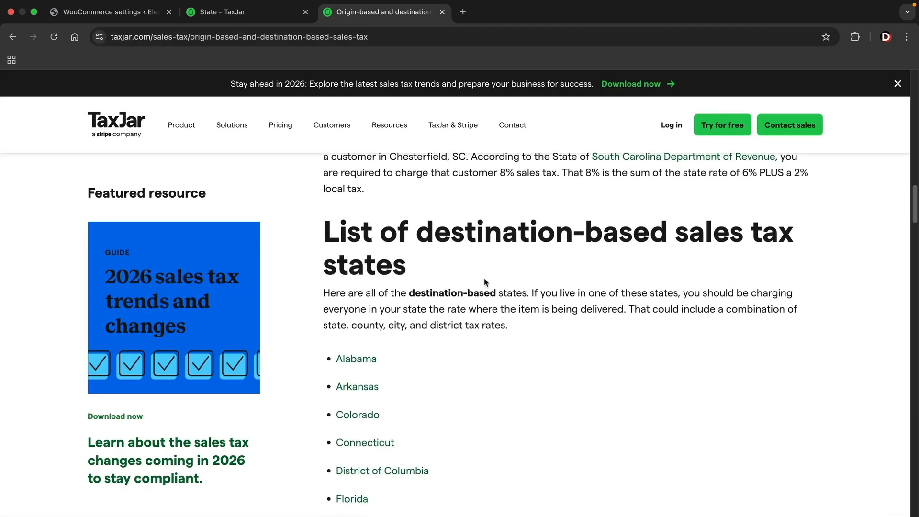
scroll(514, 365, "down", 1)
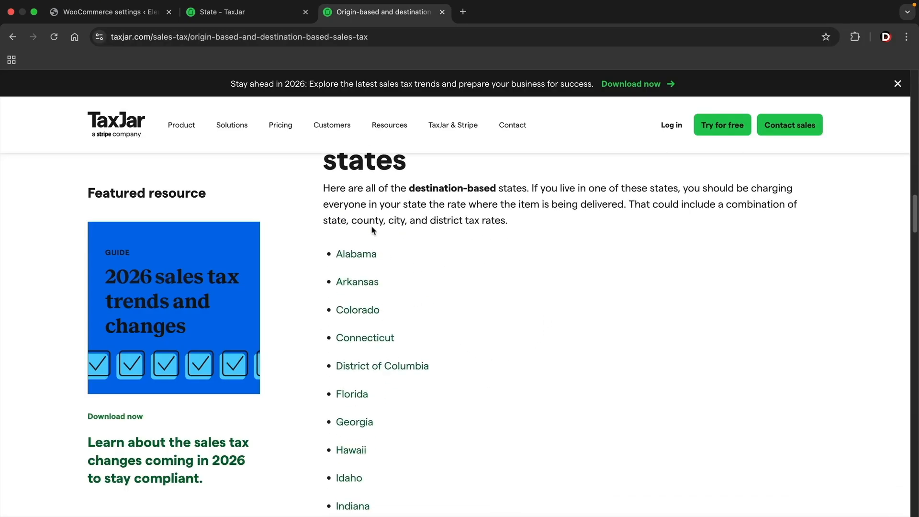
Set the WooCommerce tax calculation to be based on the customer shipping address
left_click(140, 14)
left_click(292, 329)
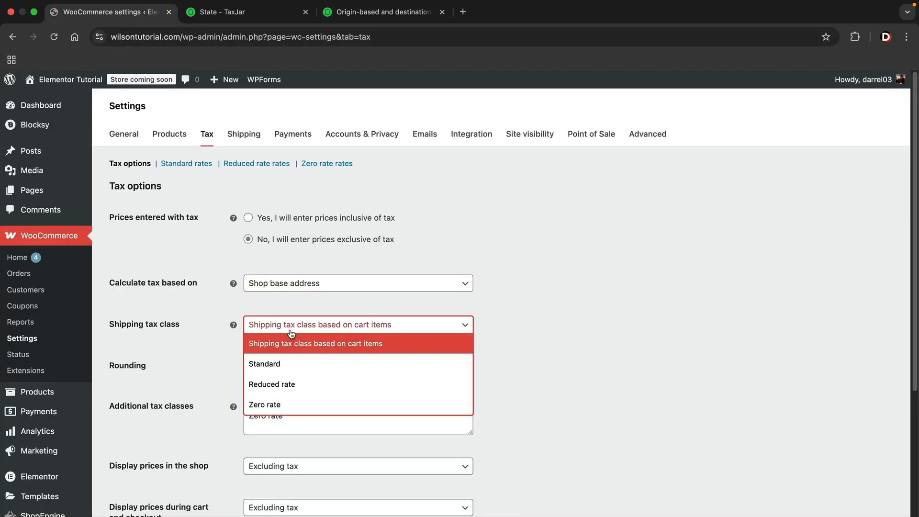
left_click(290, 333)
left_click(294, 283)
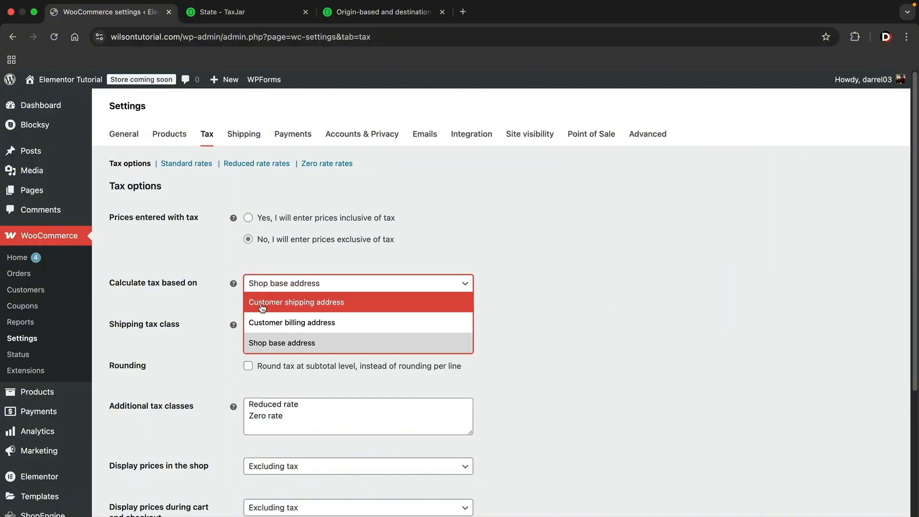
left_click(310, 306)
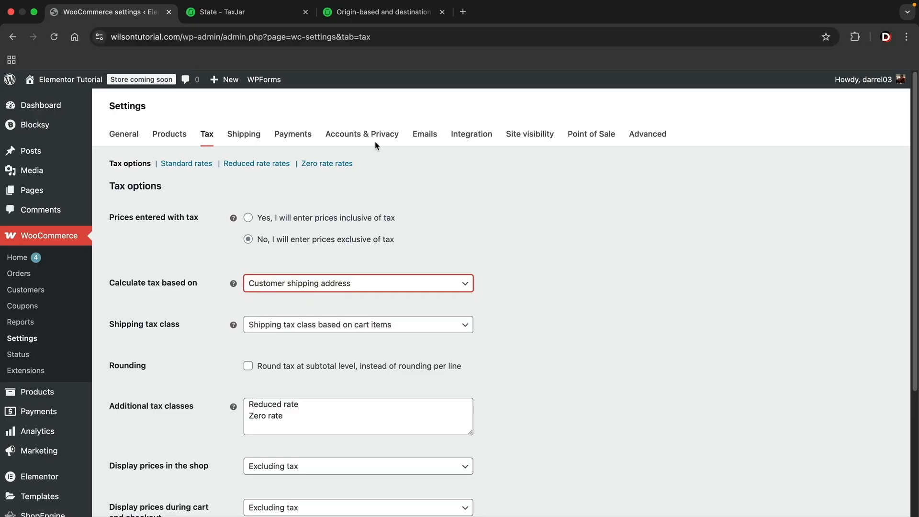
Review the origin-based states list in the TaxJar article again
left_click(369, 12)
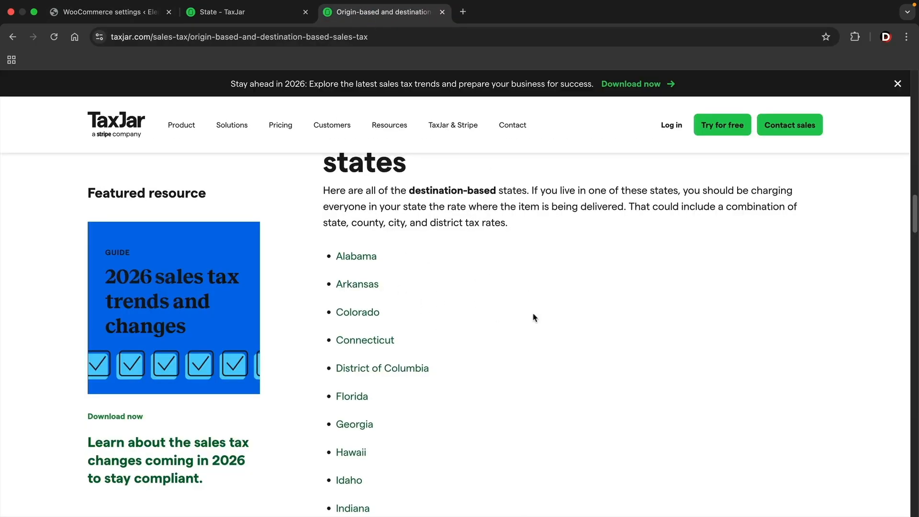
scroll(459, 275, "up", 10)
scroll(478, 287, "up", 3)
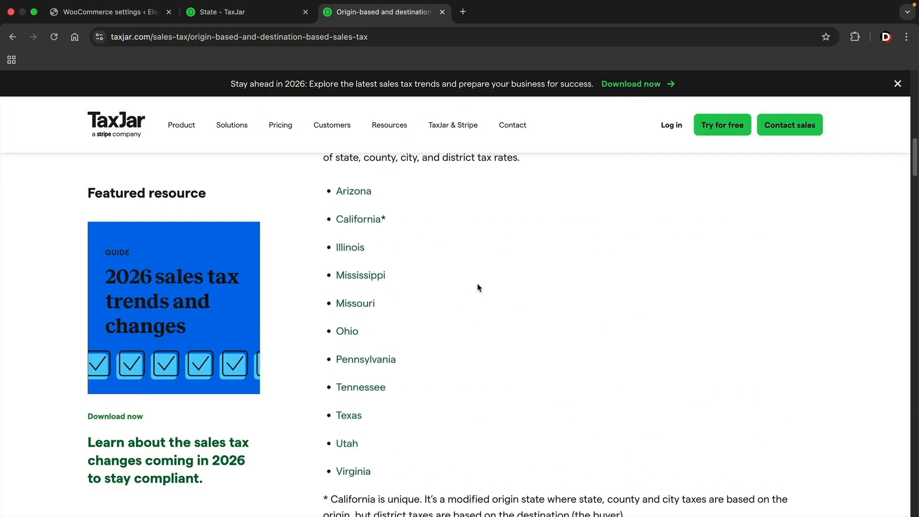
scroll(477, 287, "down", 1)
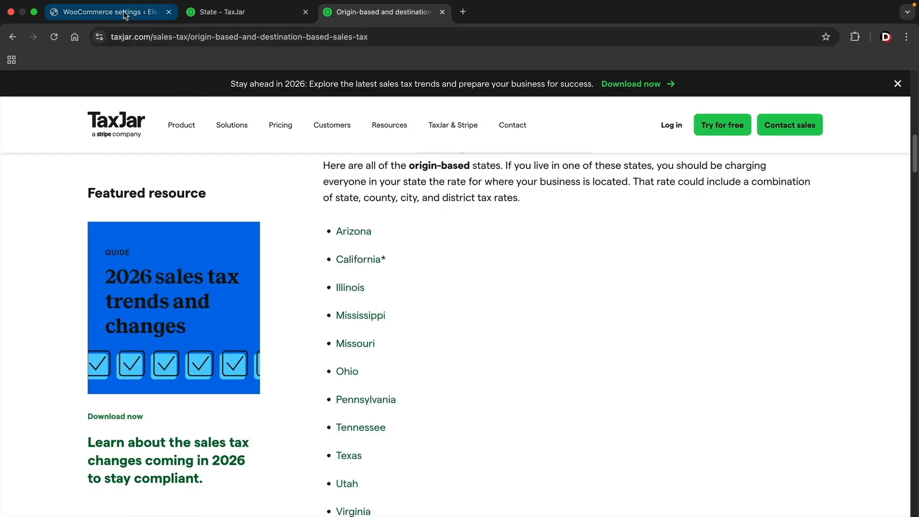
In the WooCommerce tax options, base tax calculation on the shop base address and the shipping tax class on cart items
left_click(125, 13)
left_click(318, 283)
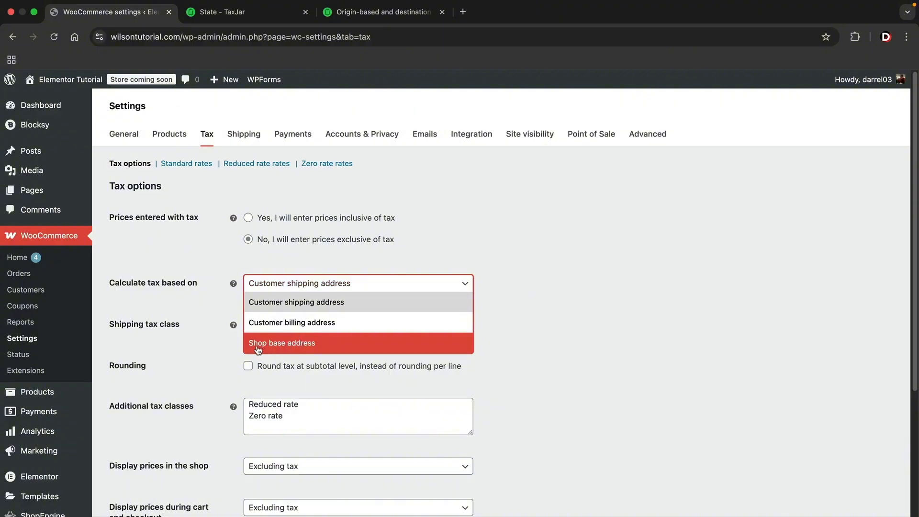
left_click(275, 344)
left_click(299, 302)
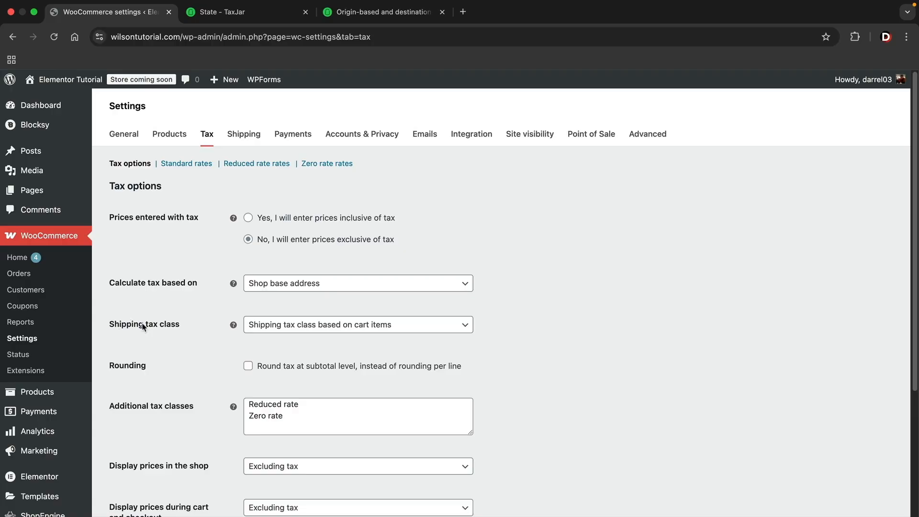
left_click(309, 325)
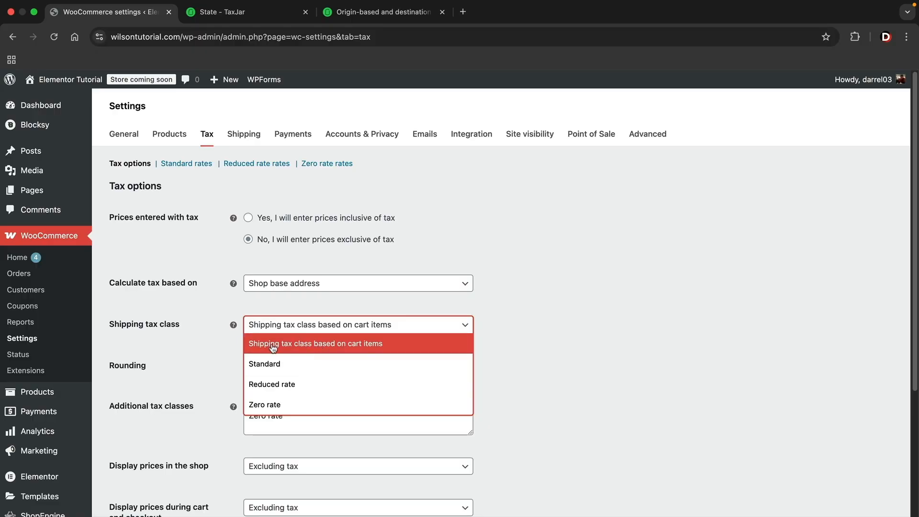
left_click(323, 345)
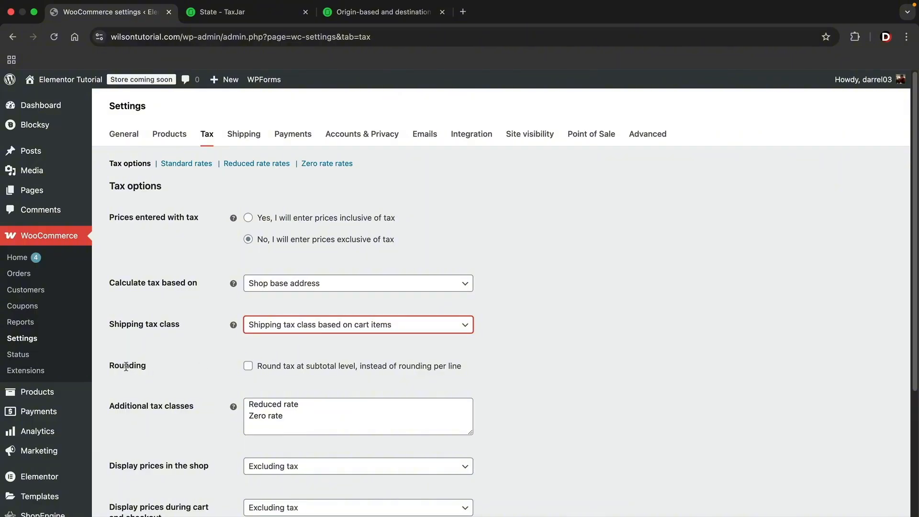
Set prices in the shop to display excluding tax and save the tax options
scroll(126, 367, "down", 3)
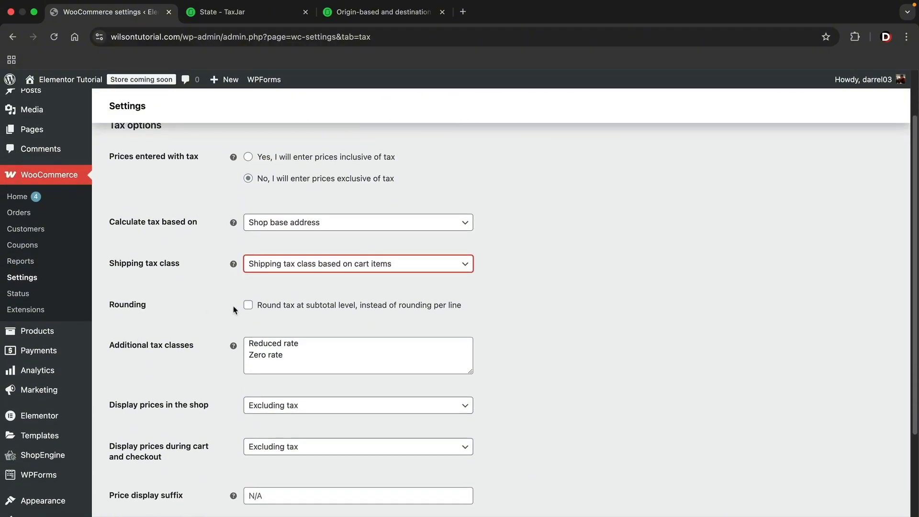
scroll(235, 309, "down", 3)
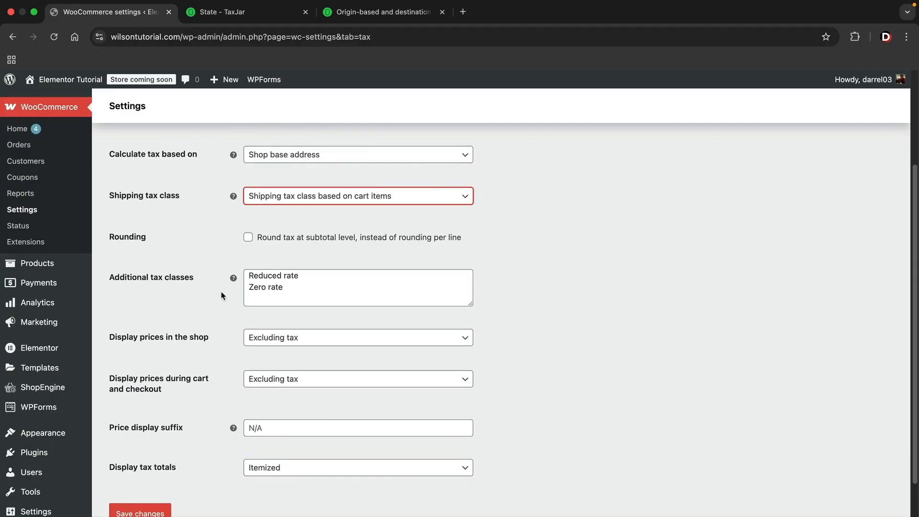
scroll(222, 295, "down", 2)
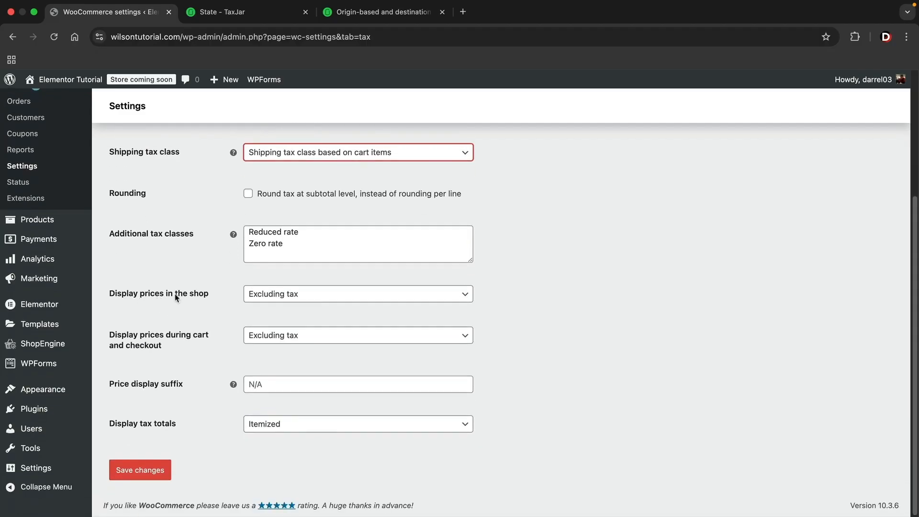
left_click(291, 295)
left_click(295, 326)
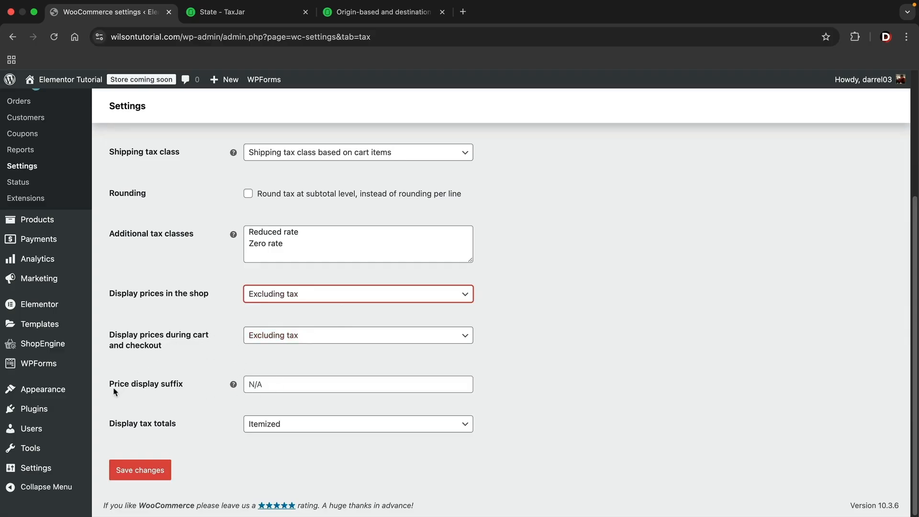
left_click(144, 471)
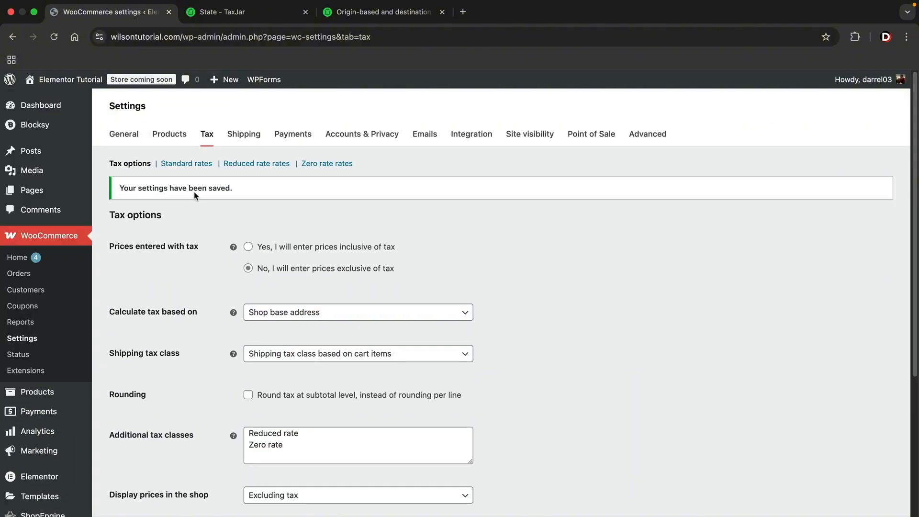
Insert a new row in the standard tax rates table, ready for its country code
left_click(191, 164)
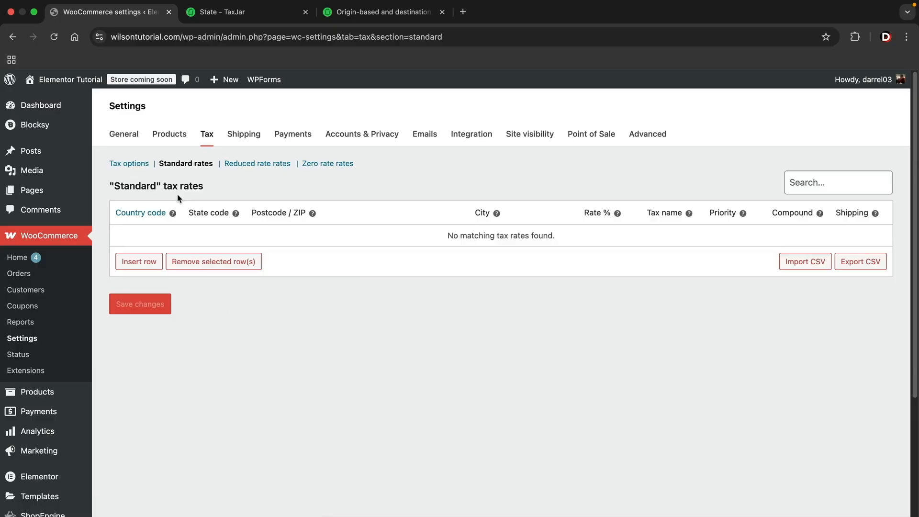
left_click(138, 265)
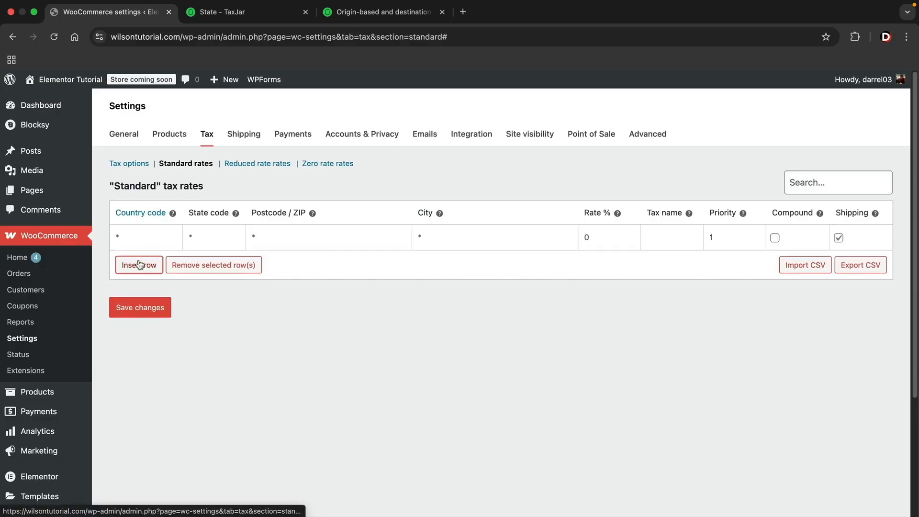
left_click(140, 236)
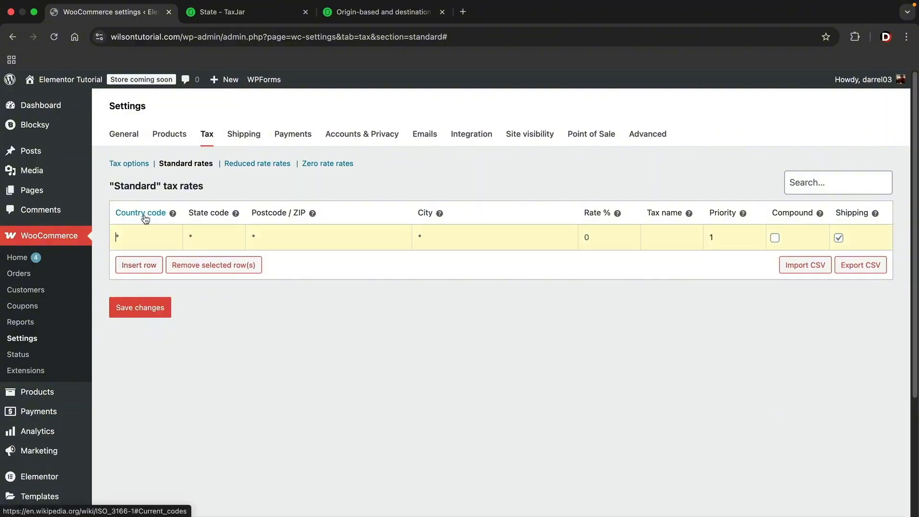
Look up the two-letter code for the United States of America in the ISO 3166-1 country code table linked from the tax rates table
left_click(147, 217)
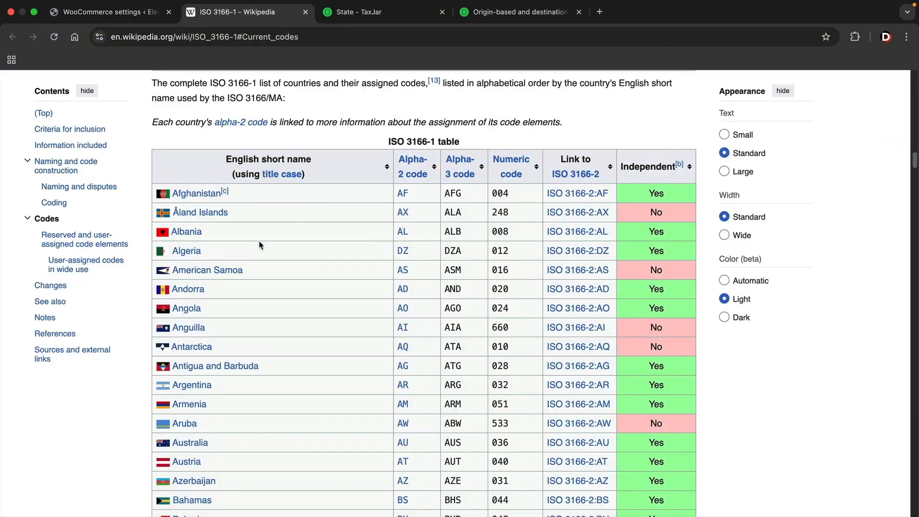
scroll(261, 242, "down", 1)
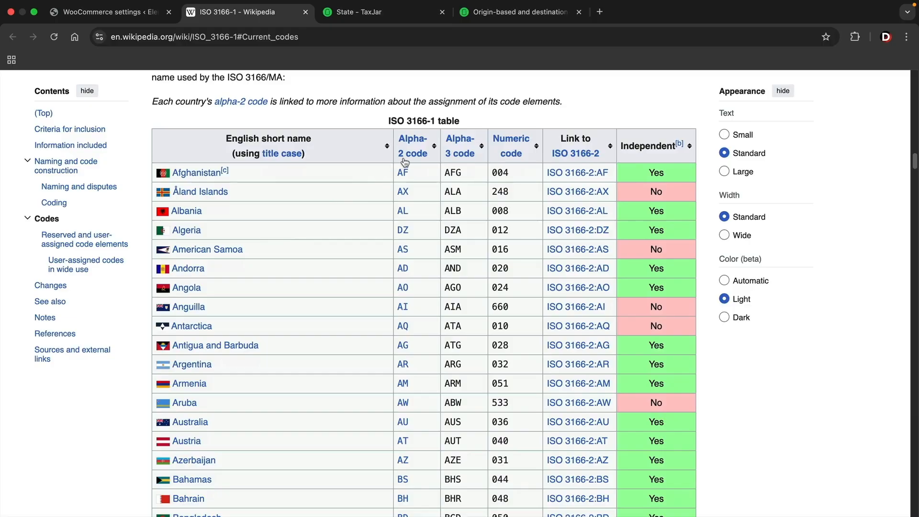
scroll(334, 233, "down", 10)
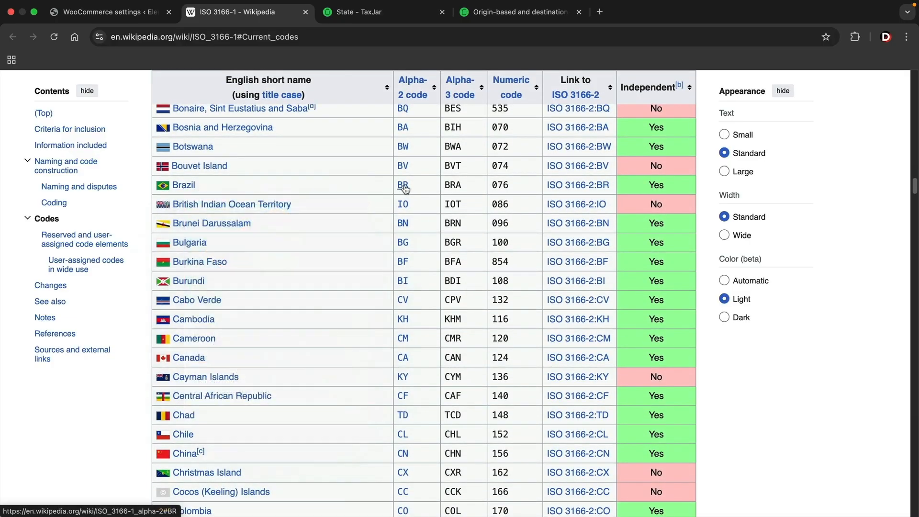
mouse_move(404, 189)
scroll(273, 316, "down", 1)
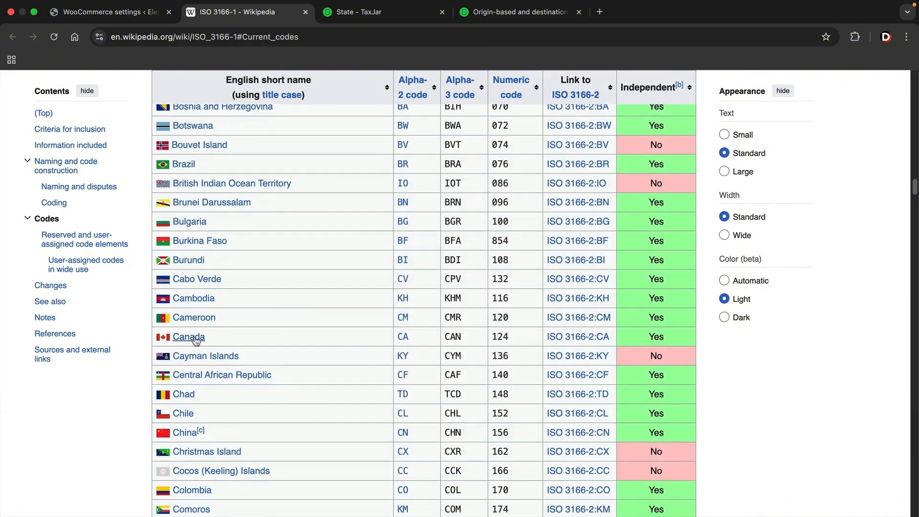
scroll(334, 360, "down", 5)
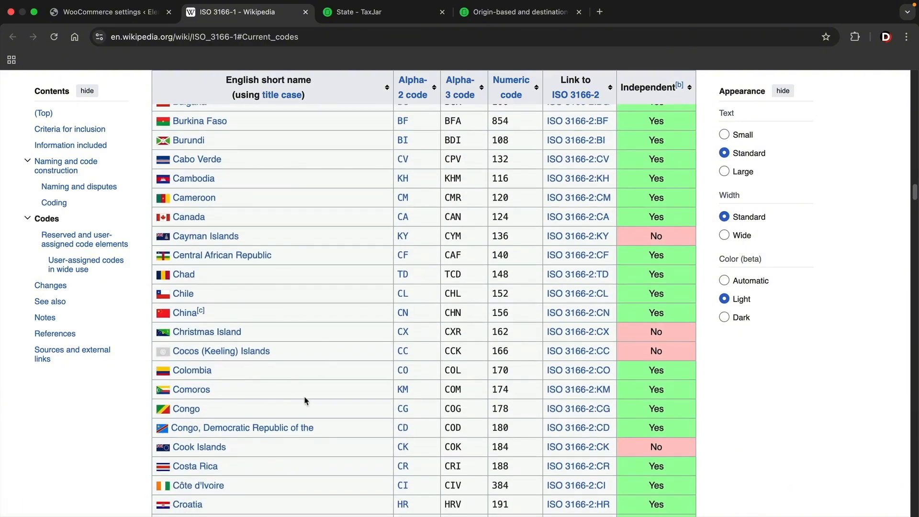
scroll(306, 401, "down", 20)
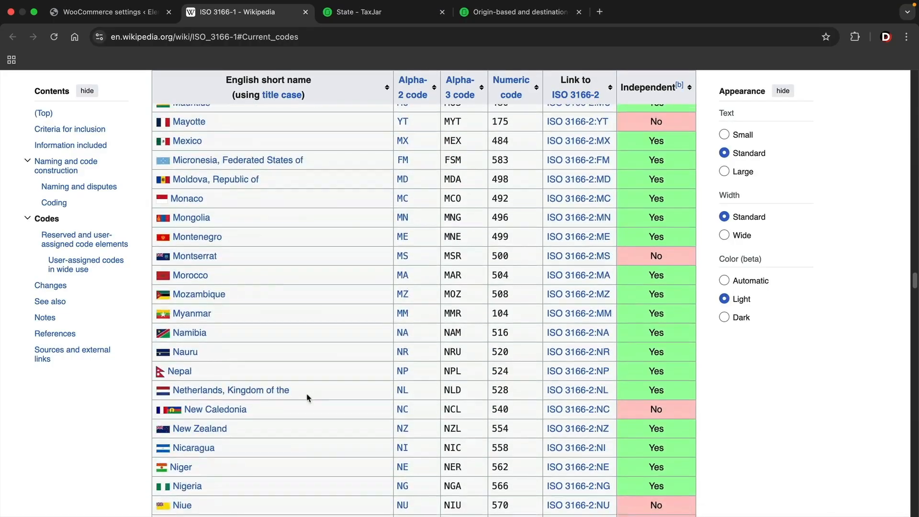
scroll(307, 398, "down", 20)
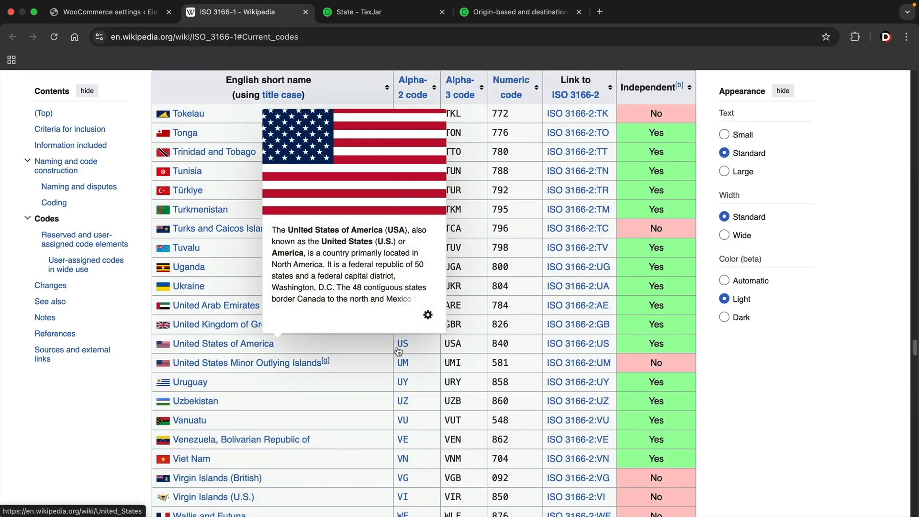
Enter US as the country code of the new standard tax rate row in the WooCommerce settings
left_click(130, 15)
type("U")
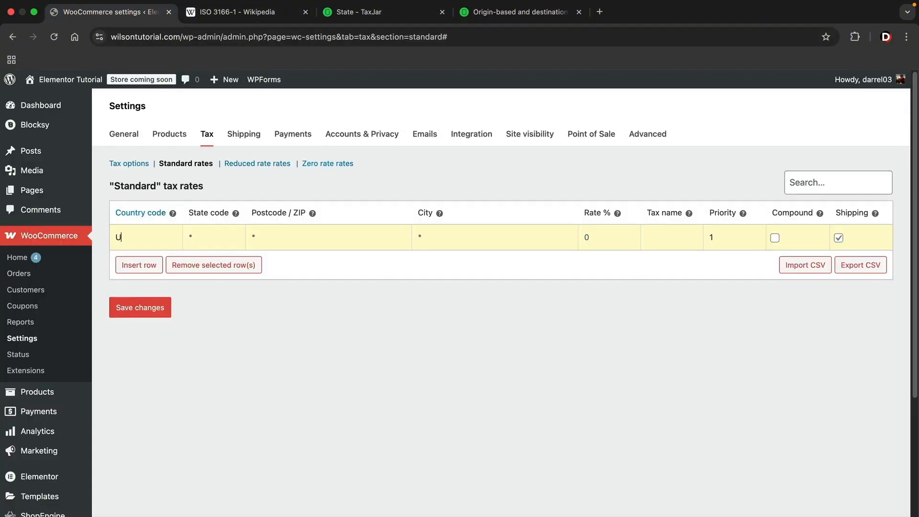
type("S")
key("Tab")
Check California on TaxJar's state sales tax map and enter CA as the standard rate row's state code
left_click(371, 15)
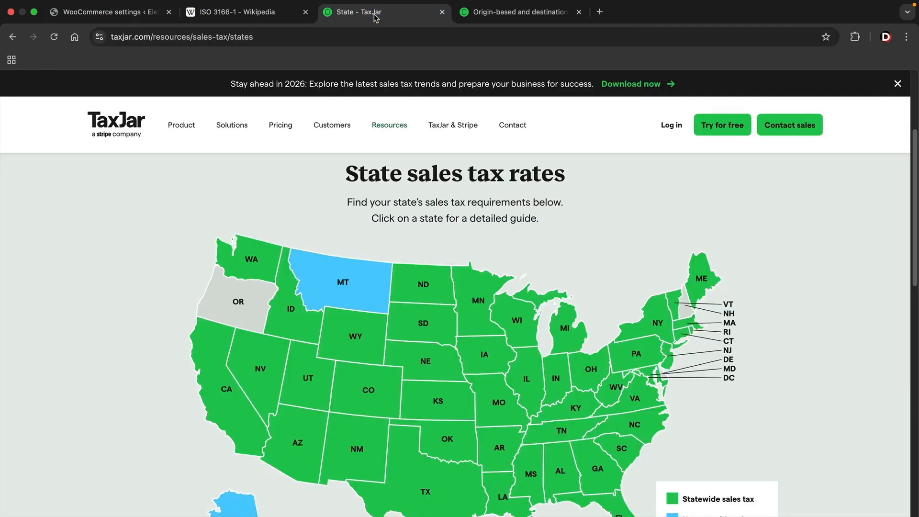
scroll(206, 359, "down", 2)
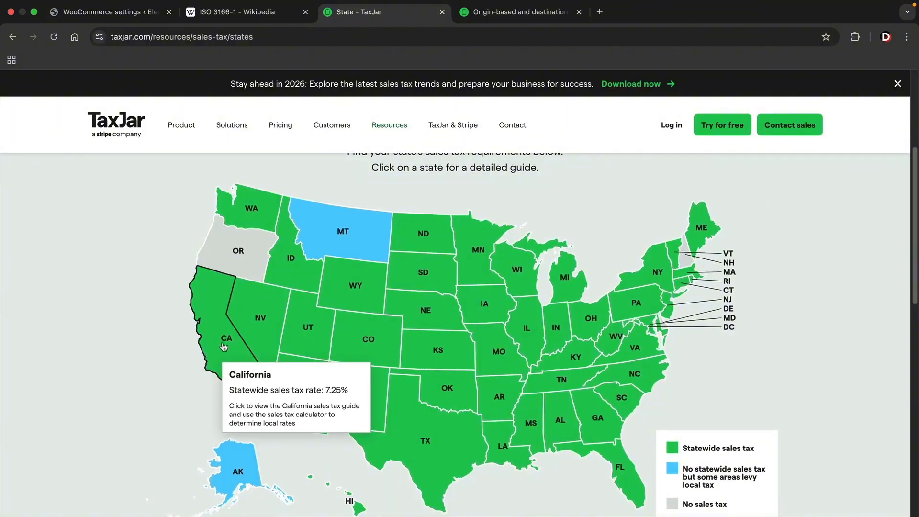
left_click(130, 14)
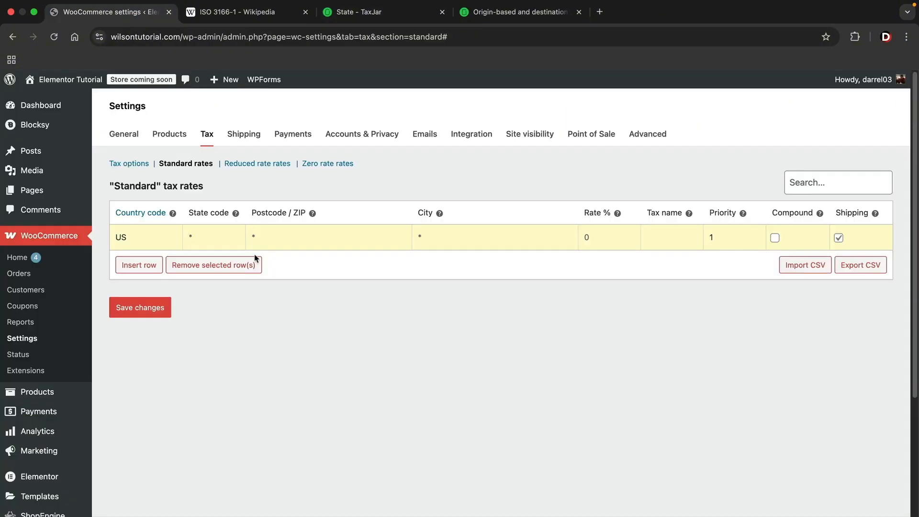
type("CA")
Check California's statewide rate on TaxJar's map and complete the standard rate row with postcode 91311, rate 7.25 and tax name California
left_click(390, 19)
mouse_move(212, 335)
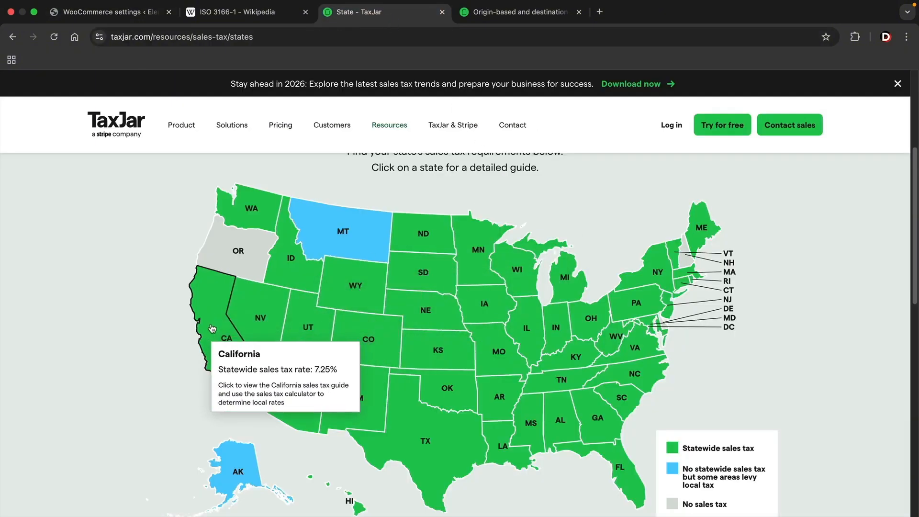
left_click(113, 12)
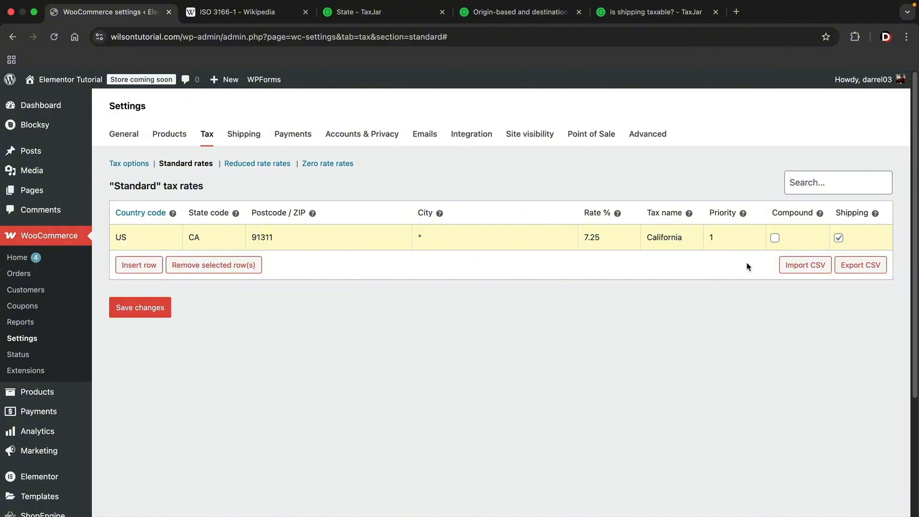
left_click(776, 240)
left_click(148, 265)
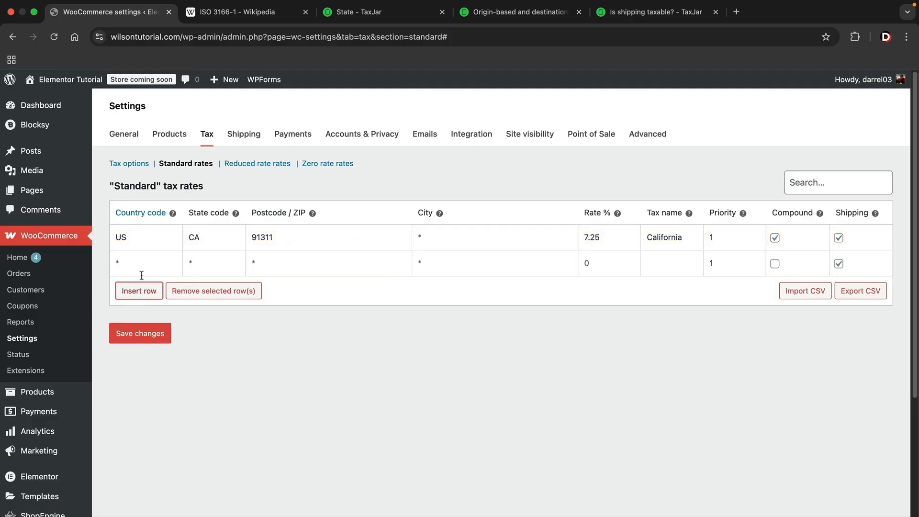
left_click(775, 264)
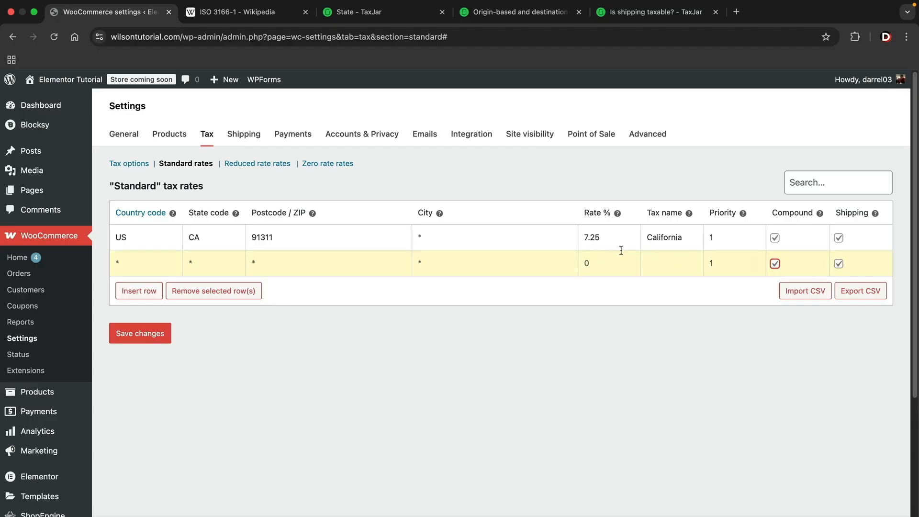
left_click(247, 293)
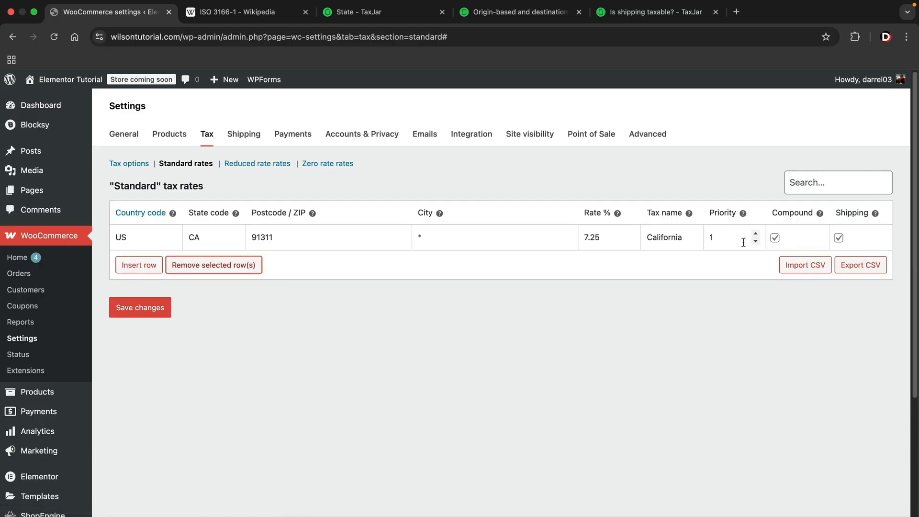
left_click(775, 238)
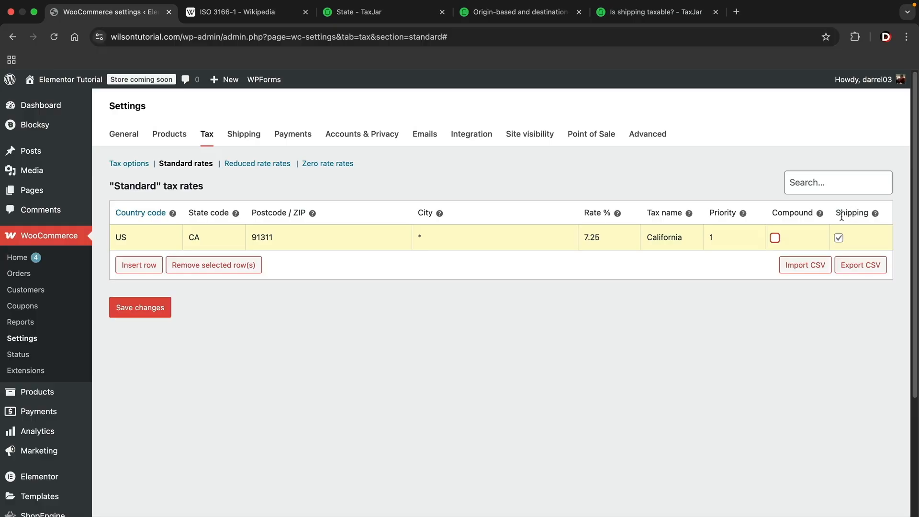
Review TaxJar's "Is shipping taxable?" article, examining the list of states where shipping is taxable
left_click(661, 14)
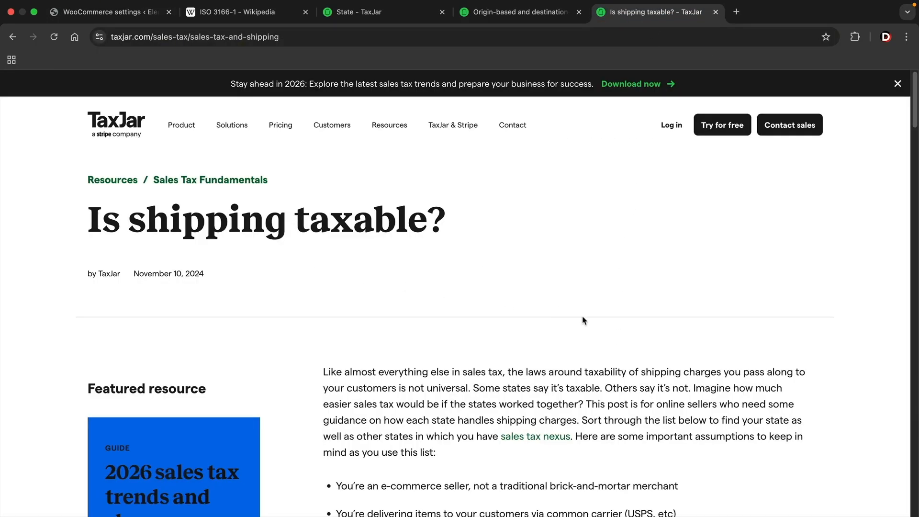
scroll(584, 316, "down", 10)
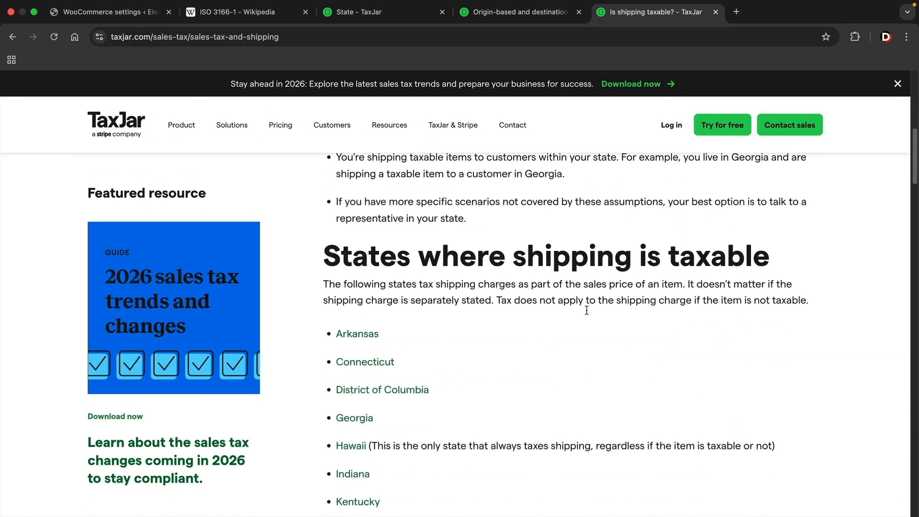
left_click_drag(325, 251, 768, 261)
scroll(596, 301, "down", 3)
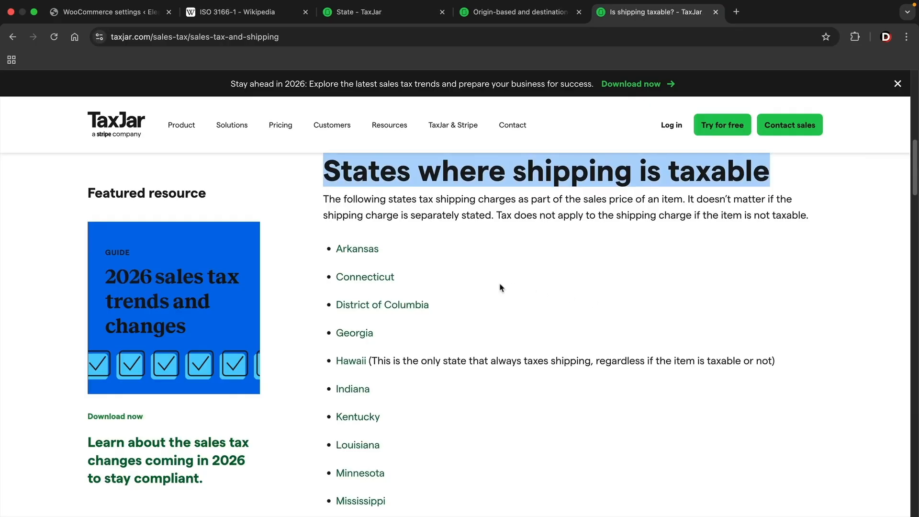
scroll(501, 287, "down", 3)
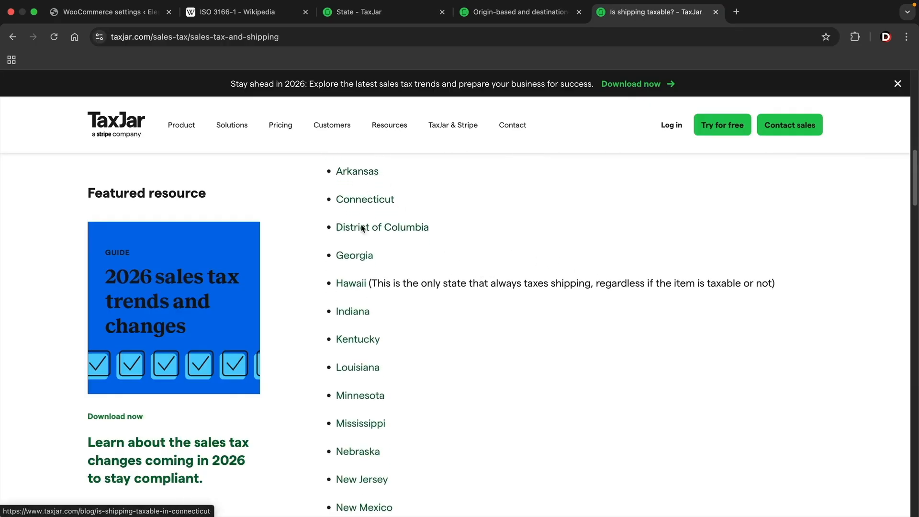
scroll(392, 344, "down", 5)
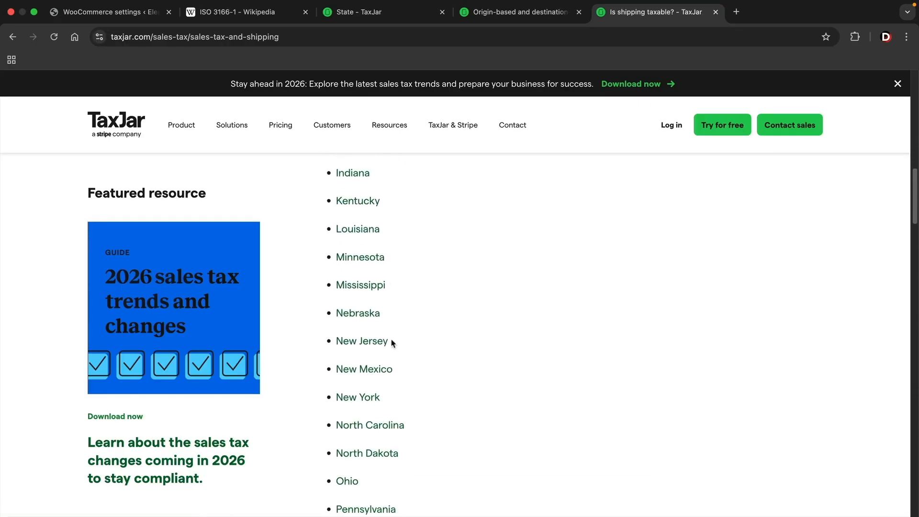
scroll(393, 344, "down", 15)
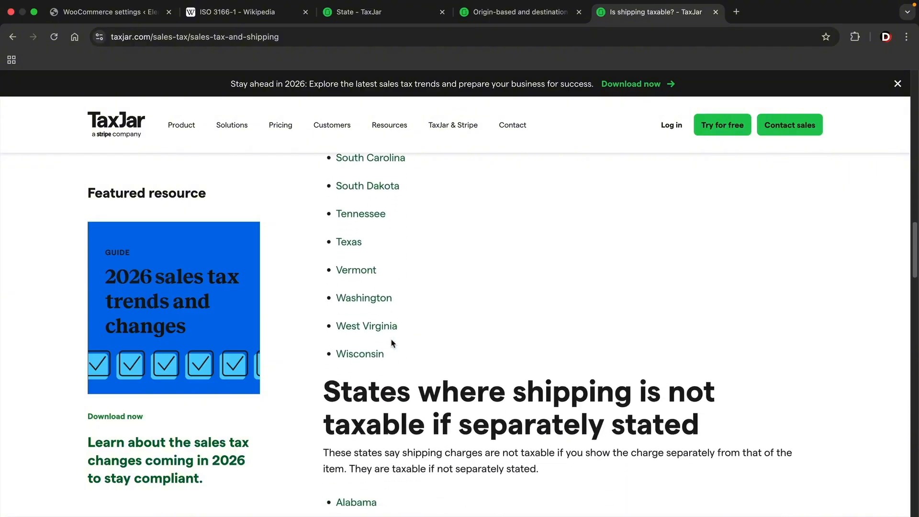
scroll(392, 343, "up", 20)
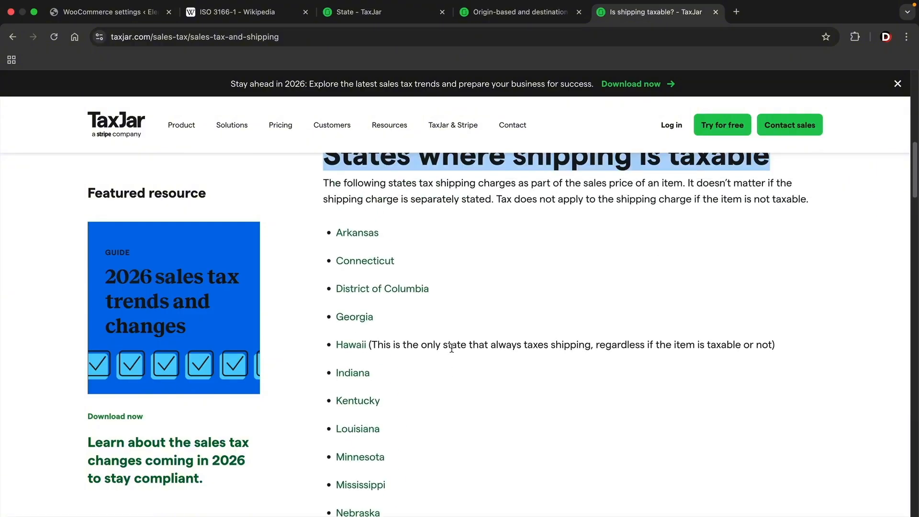
scroll(451, 348, "up", 5)
scroll(452, 349, "down", 2)
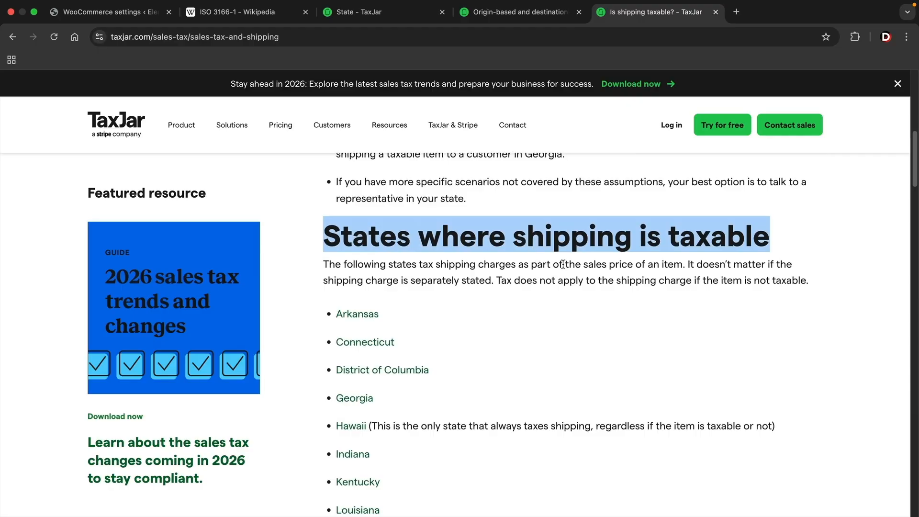
Turn off shipping tax for the California standard rate in WooCommerce and save the standard tax rates
left_click(124, 21)
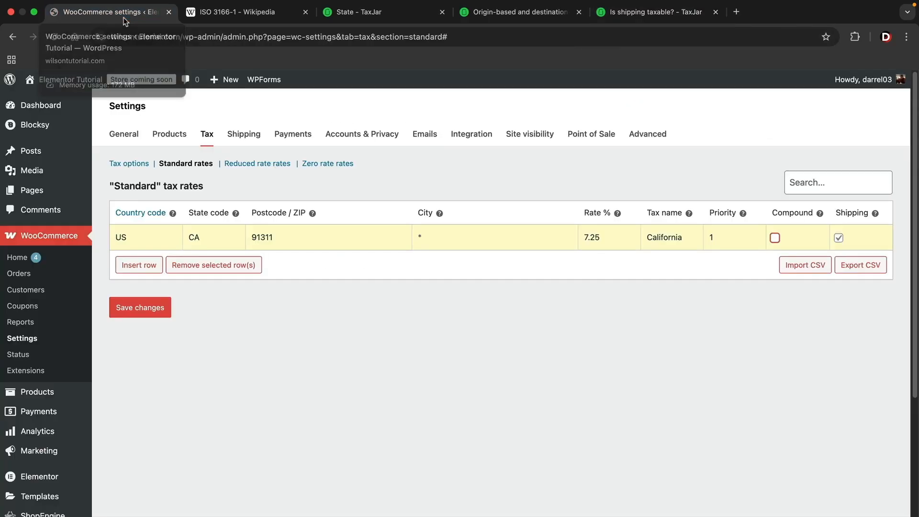
left_click(838, 238)
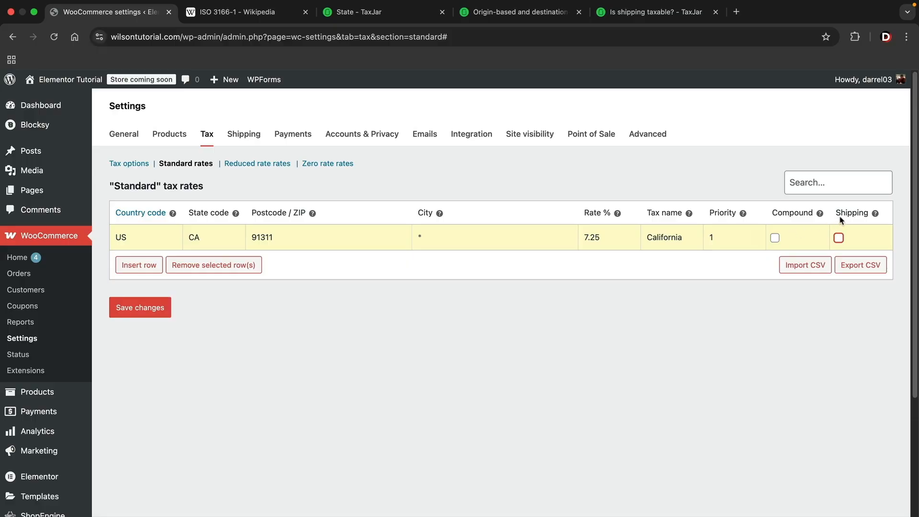
left_click(141, 311)
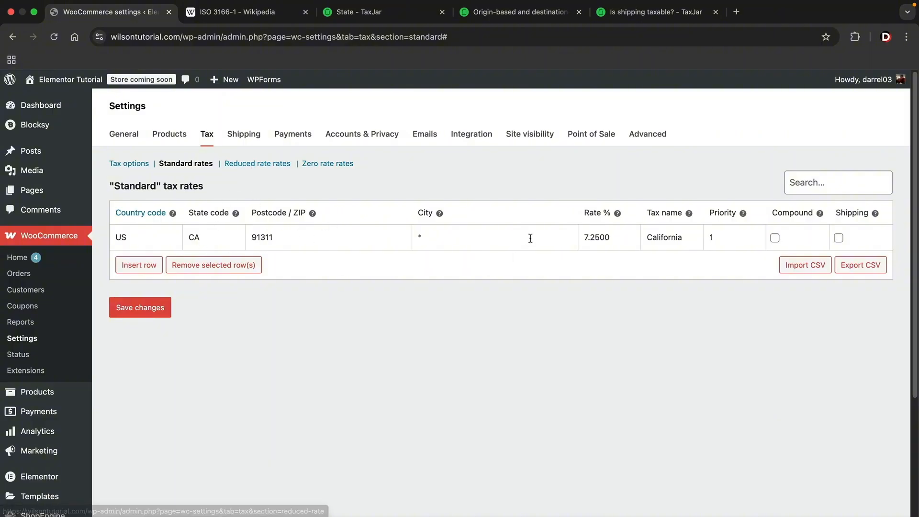
left_click_drag(610, 238, 580, 239)
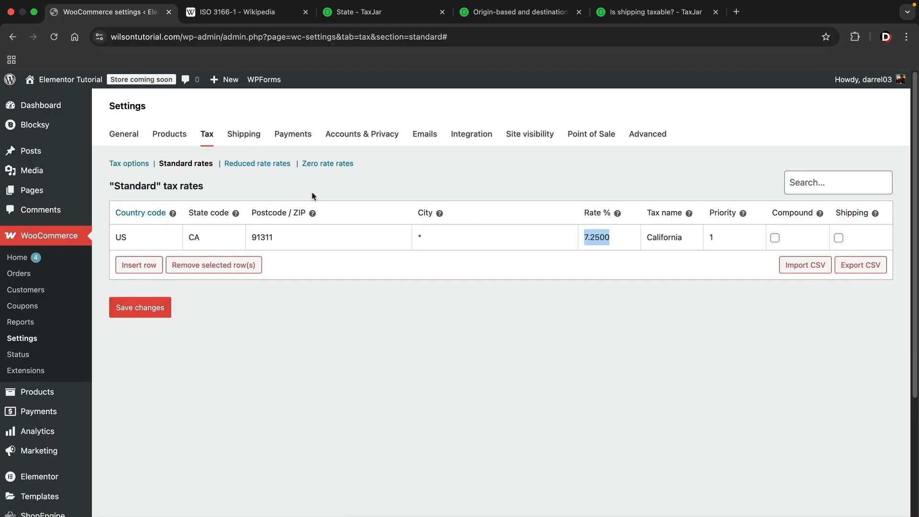
Add a reduced rate tax row with country code US, state code CA and postcode 91311, and save it
left_click(254, 164)
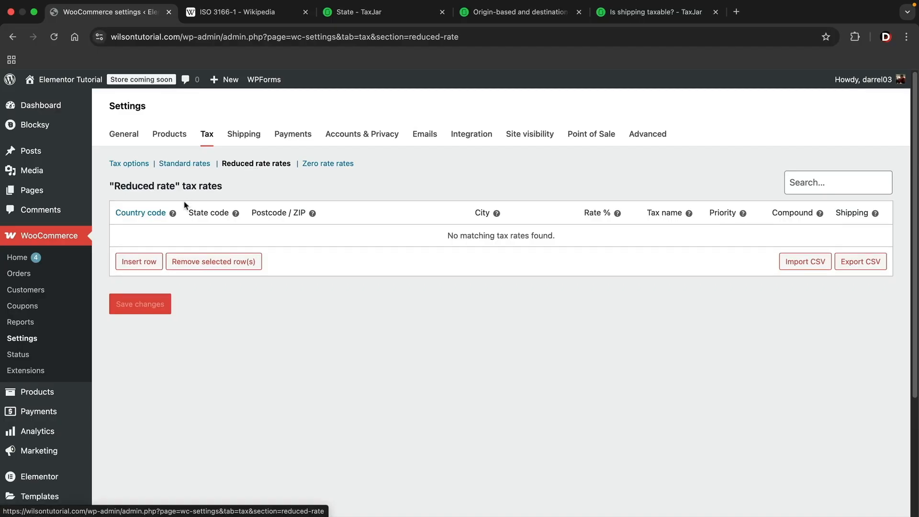
left_click(139, 261)
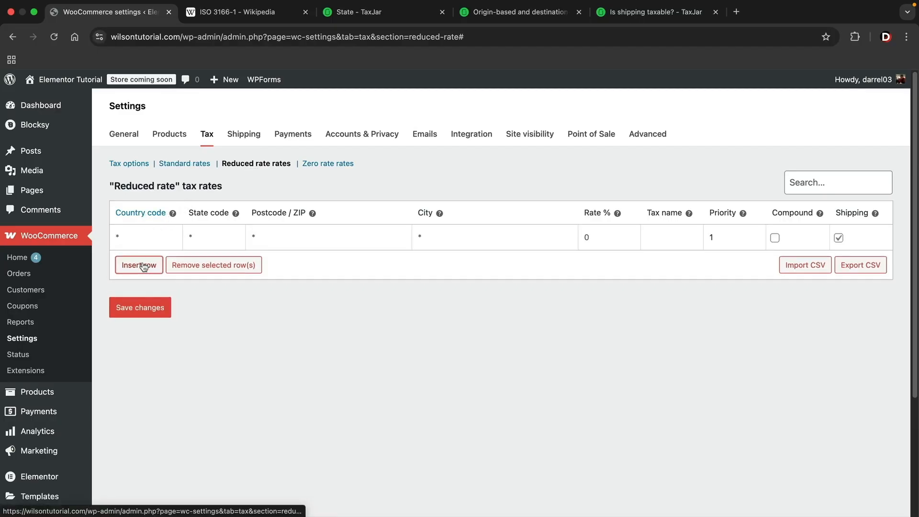
key("Tab")
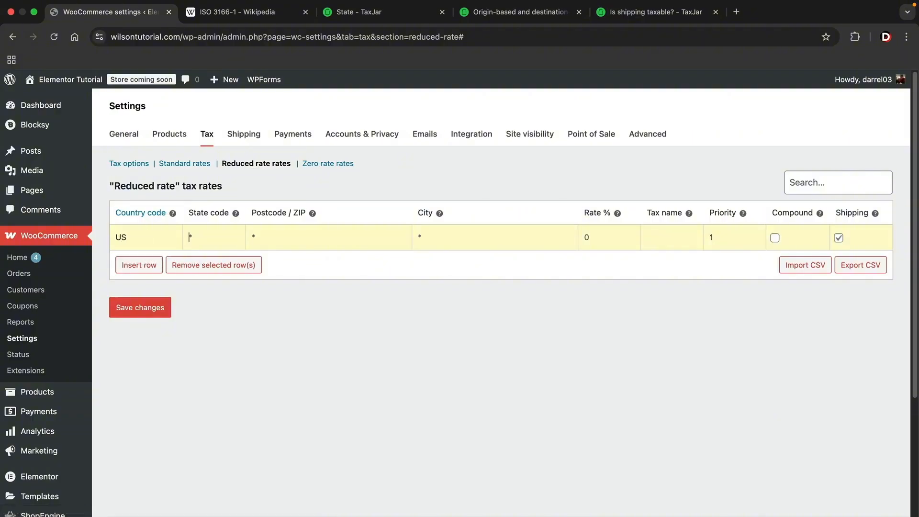
type("91311")
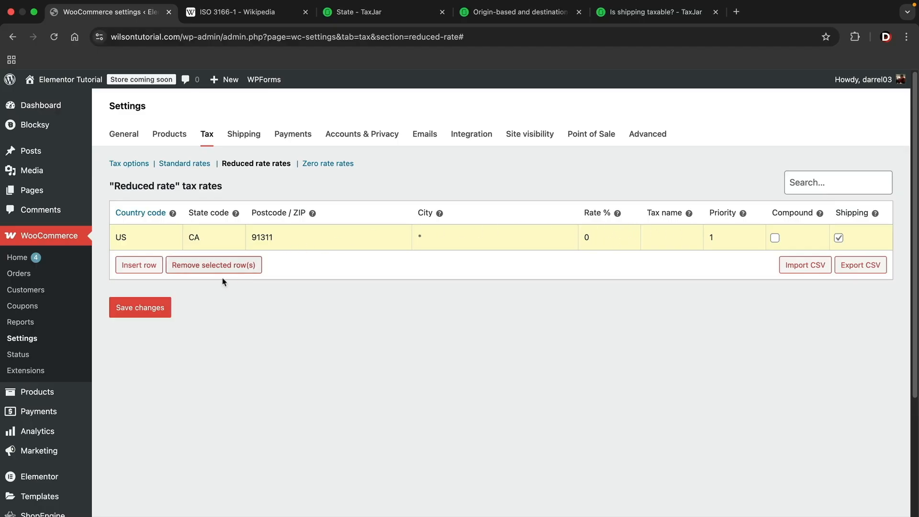
left_click(151, 312)
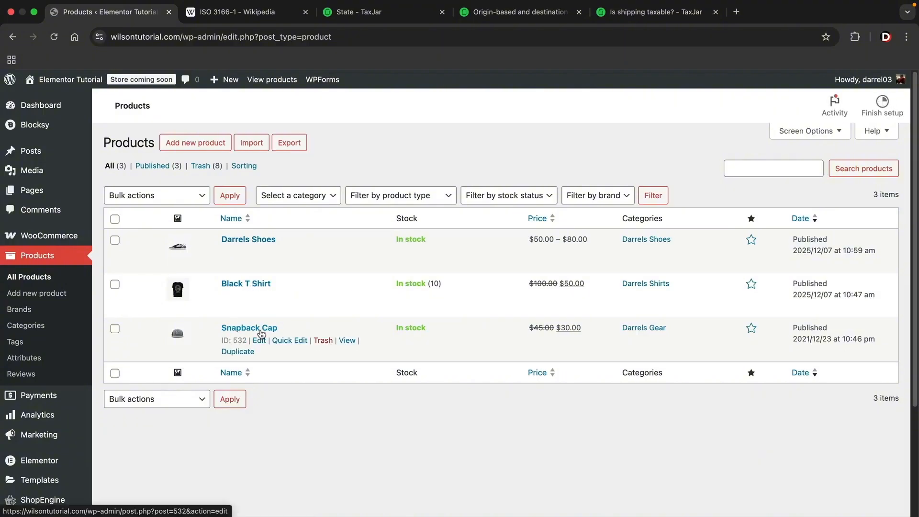
Rename the Snapback Cap product to "Snapback Cap ( Digital)" with Quick Edit and update it
left_click(280, 340)
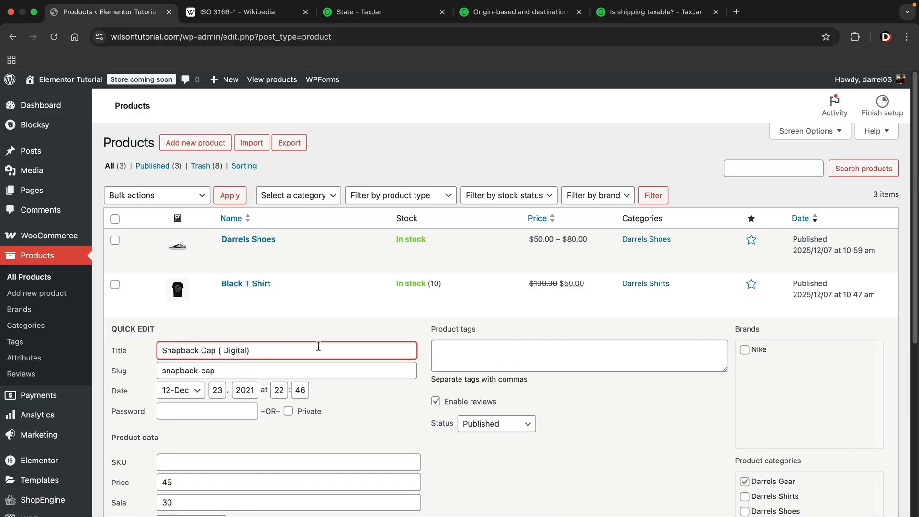
scroll(318, 346, "down", 10)
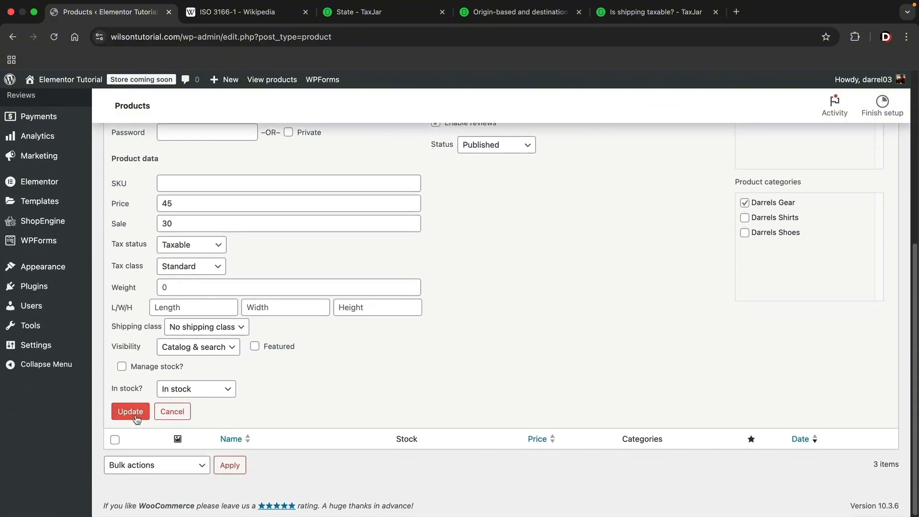
left_click(130, 413)
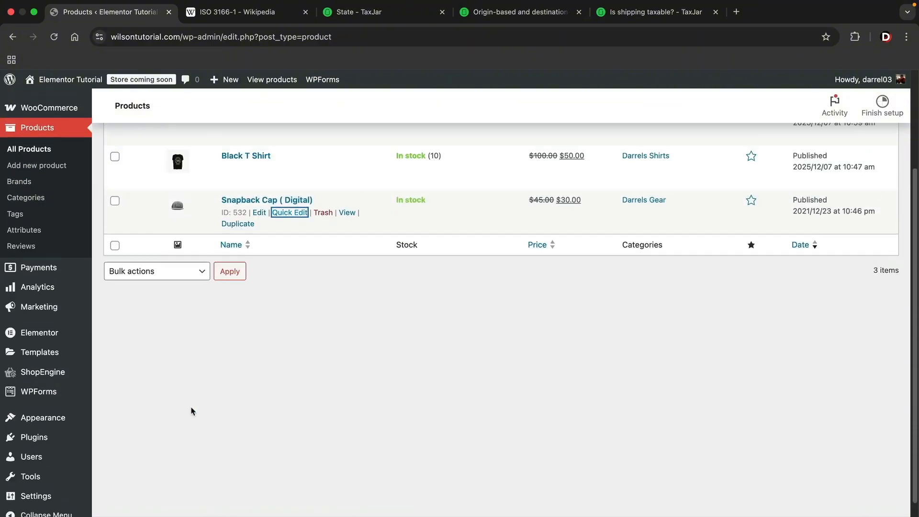
Edit the Snapback Cap ( Digital) product, keeping its tax status Taxable, set its tax class to Reduced rate, and update it
left_click(260, 221)
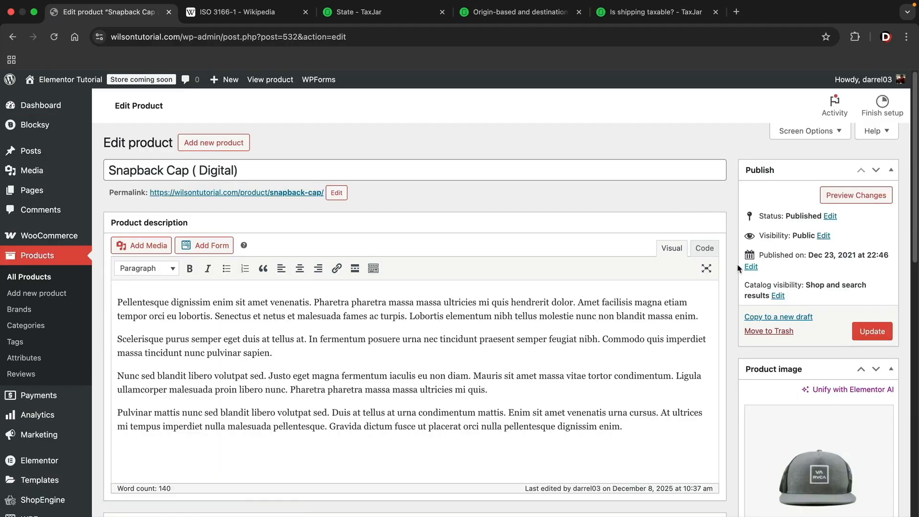
scroll(736, 269, "down", 7)
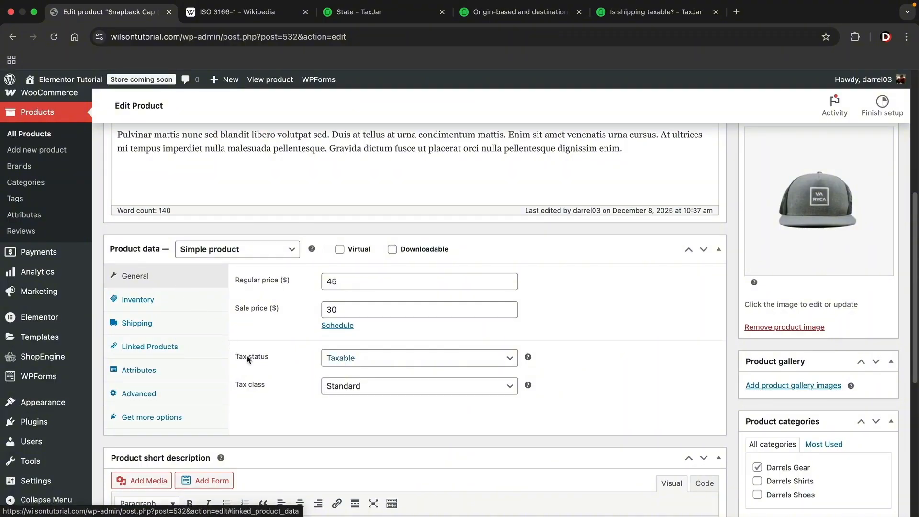
left_click(347, 359)
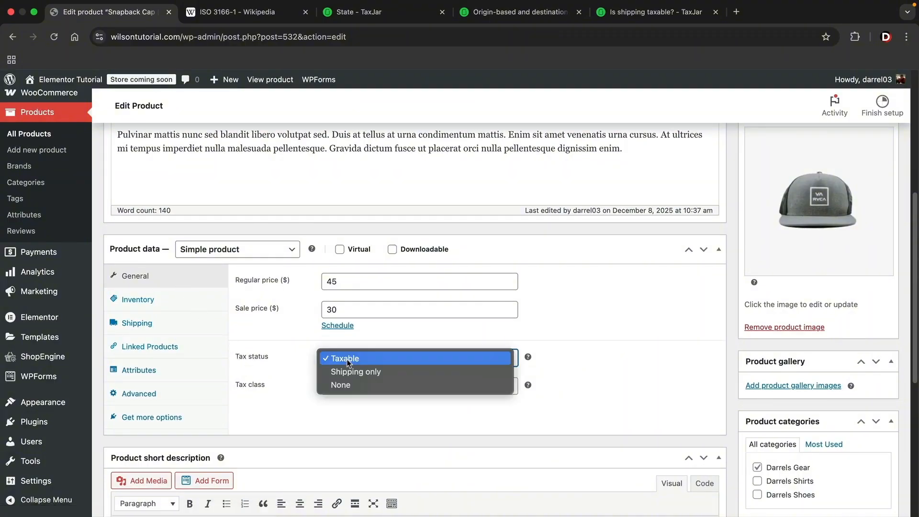
left_click(347, 359)
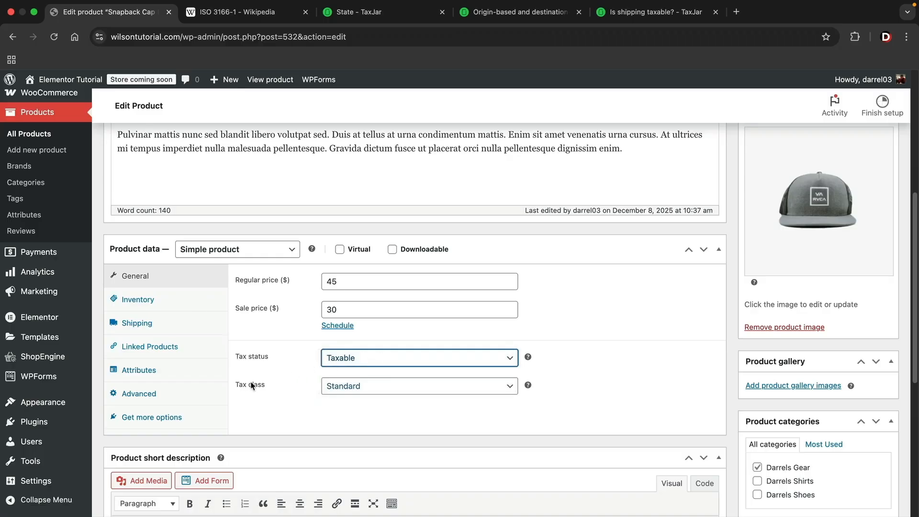
left_click(346, 388)
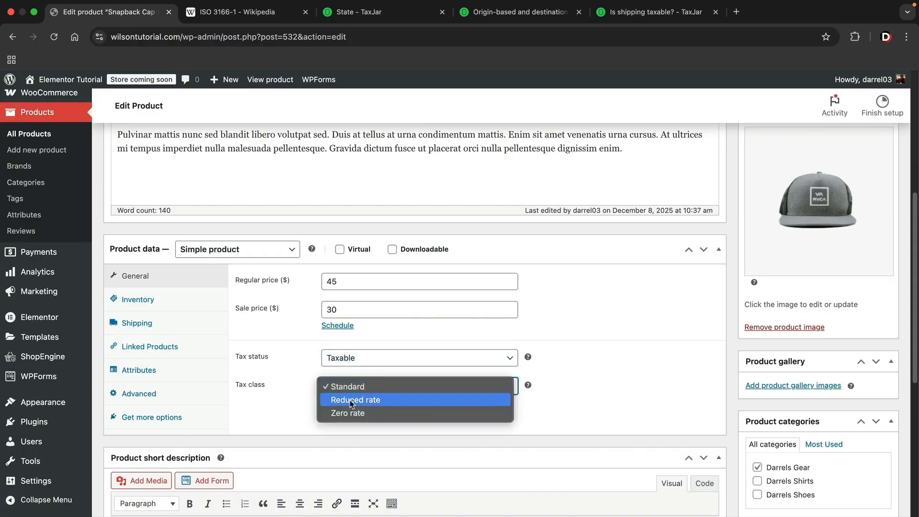
left_click(352, 402)
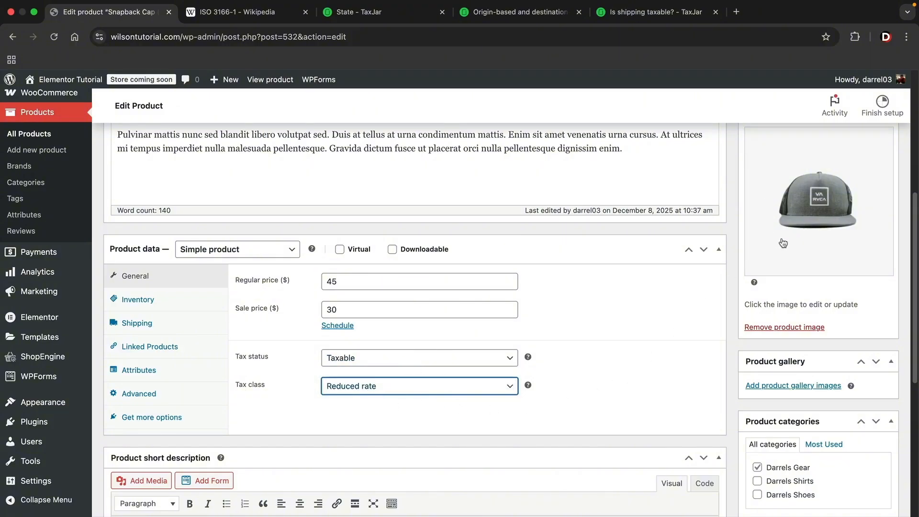
scroll(580, 326, "up", 4)
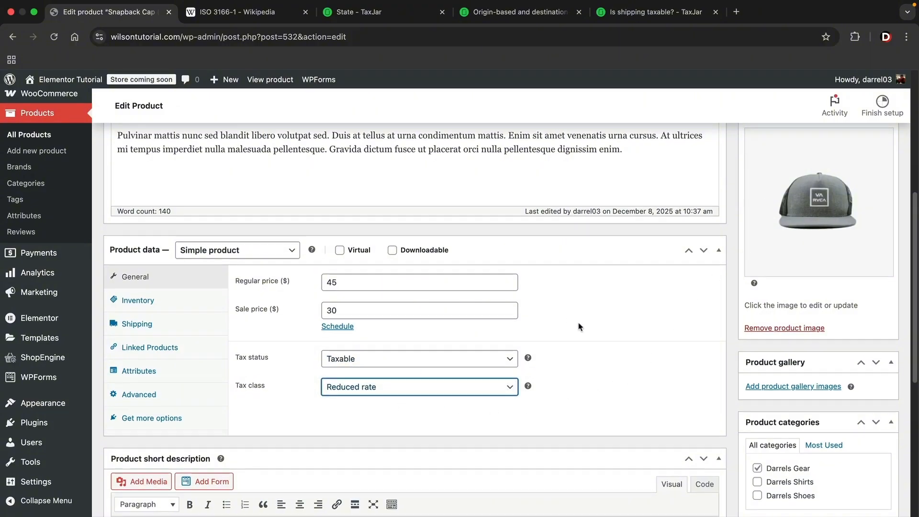
left_click(875, 249)
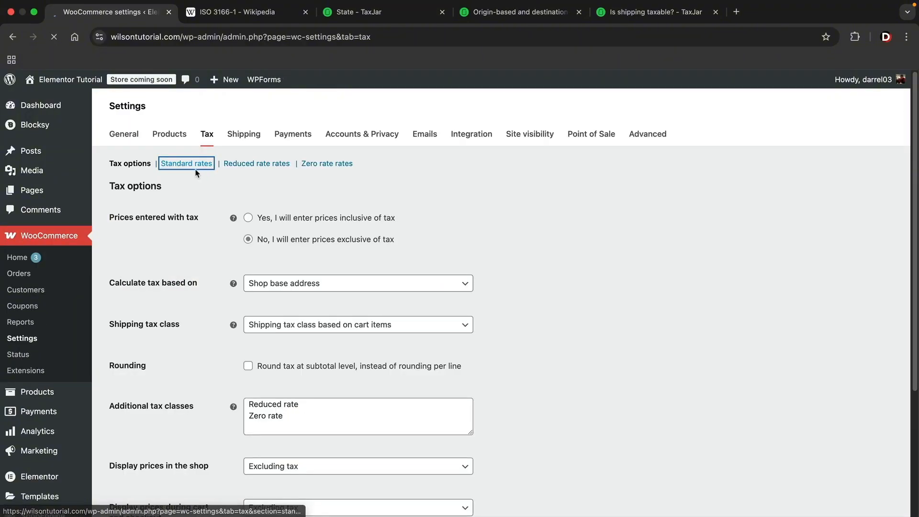
Compare the California rate percentages in WooCommerce's standard and reduced rate tax tables
left_click(187, 163)
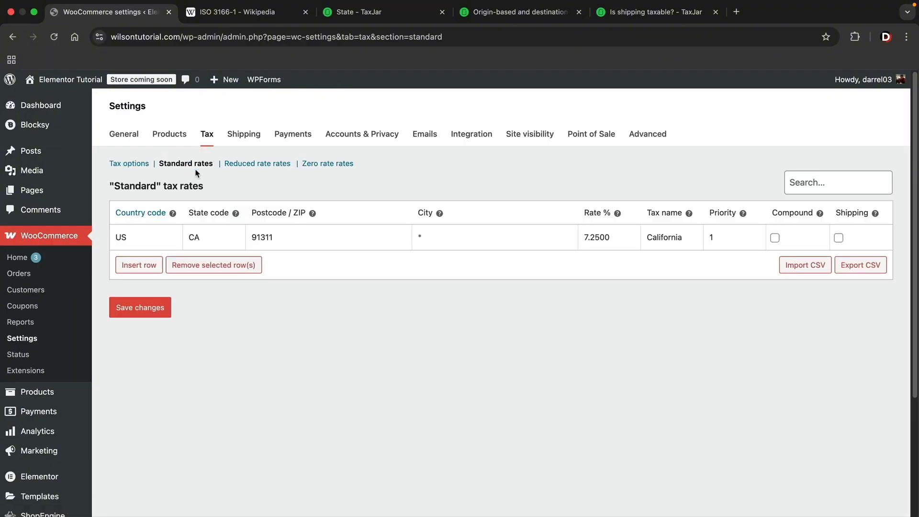
double_click(612, 236)
left_click(257, 163)
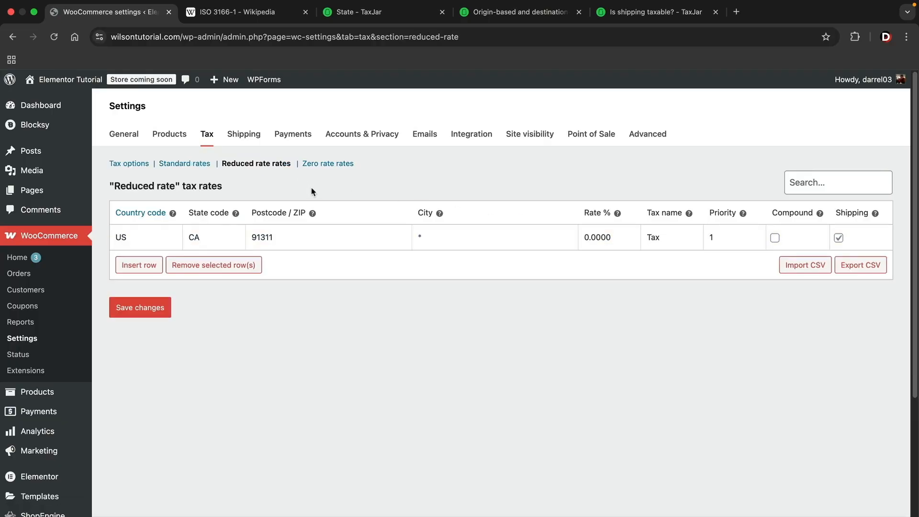
double_click(609, 239)
left_click(555, 289)
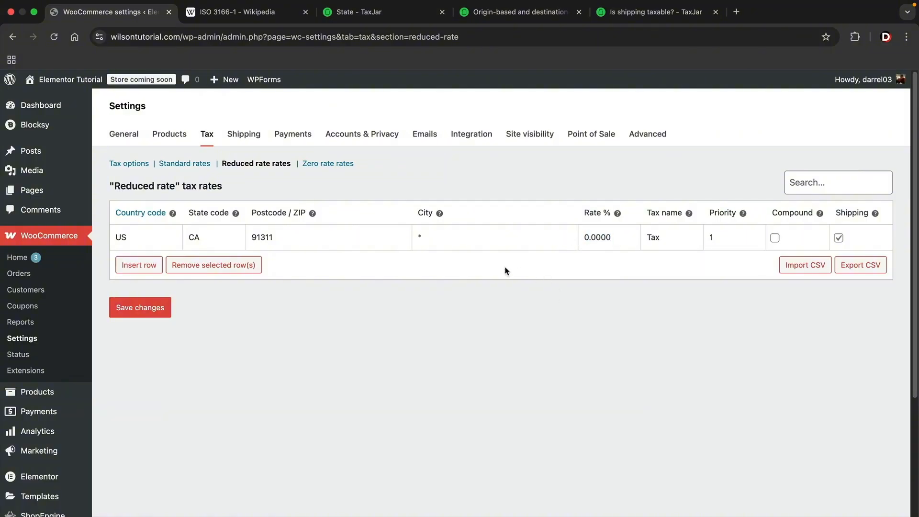